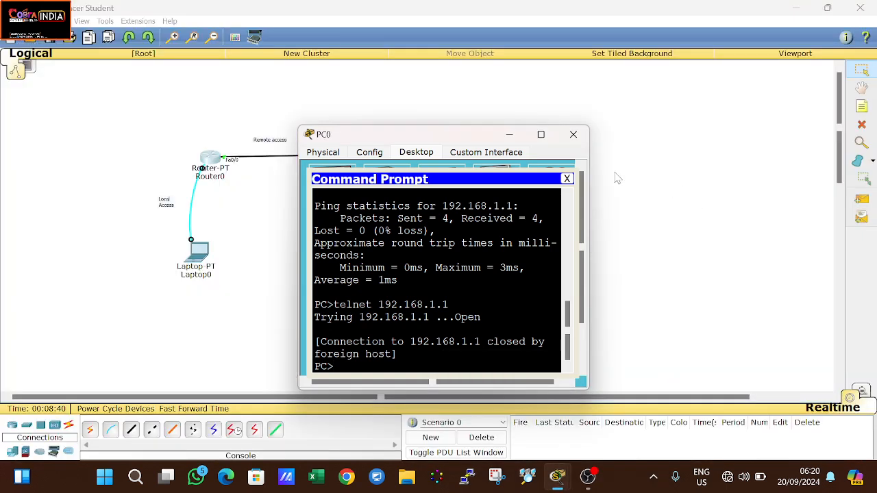
Step: Close the PC0 command prompt and start Router0's console session in an enlarged window
click(574, 134)
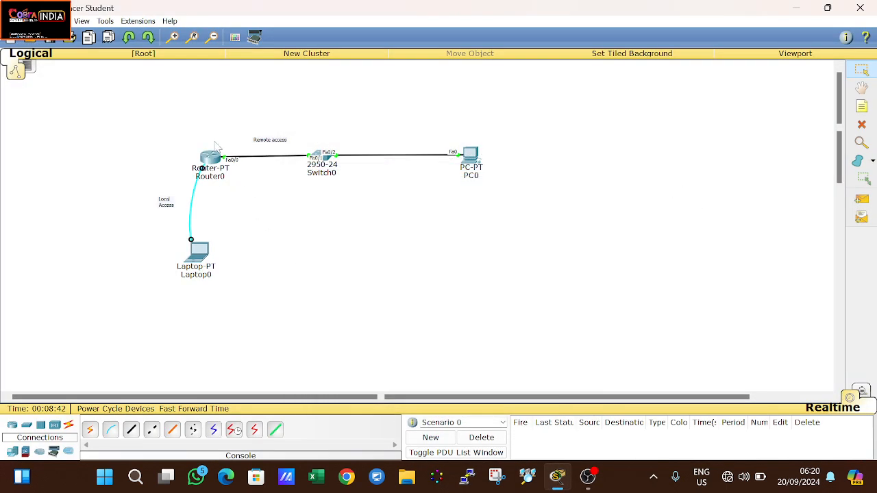
click(214, 162)
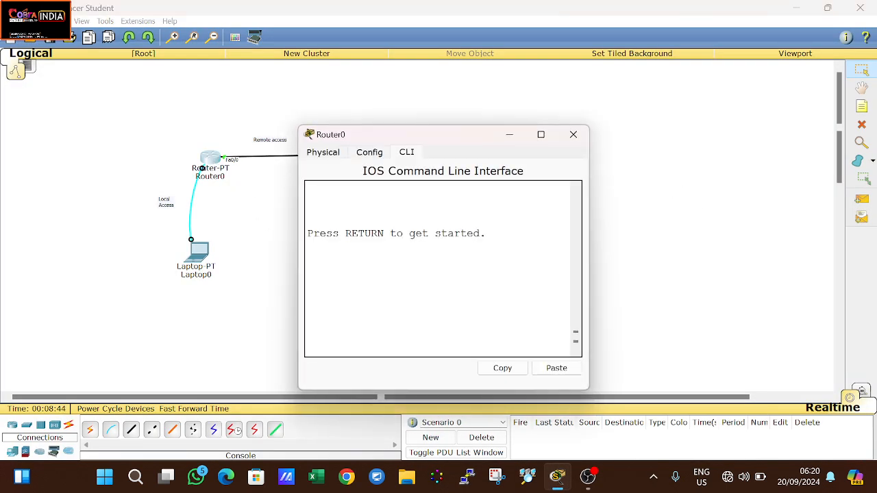
key(Return)
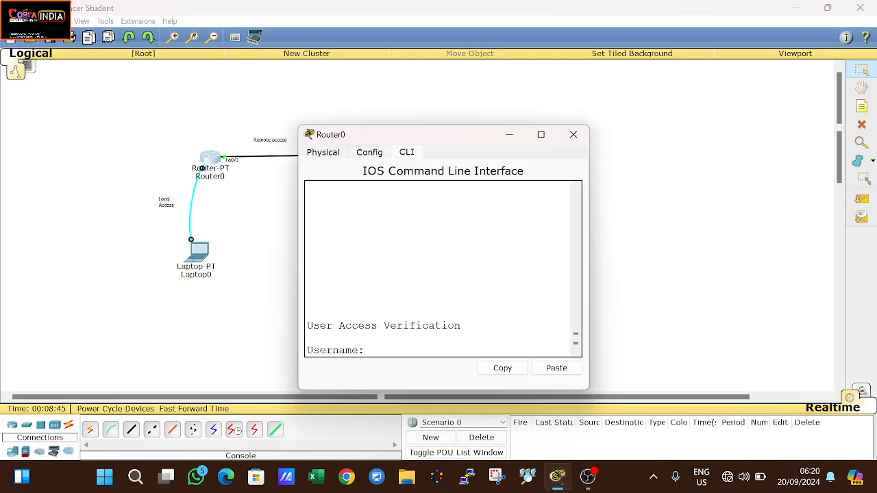
double_click(423, 133)
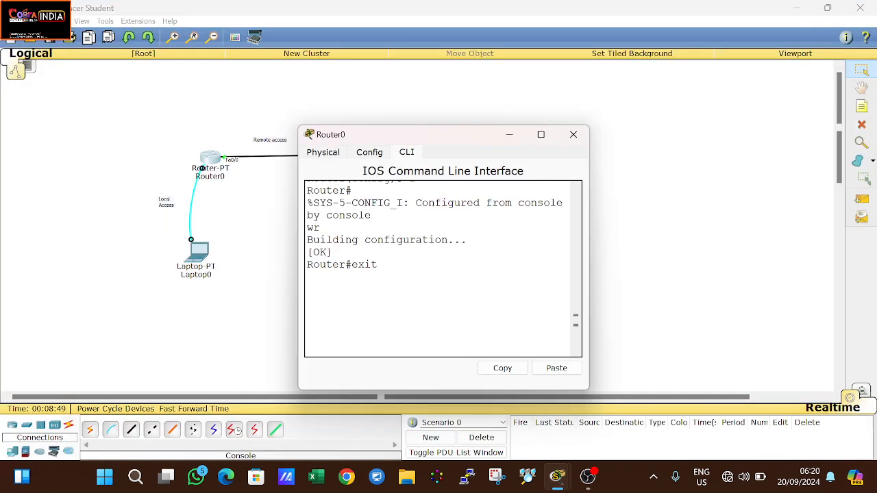
Step: Log in to Router0 with the local username and password, then enter privileged mode with en
key(Return)
key(Return)
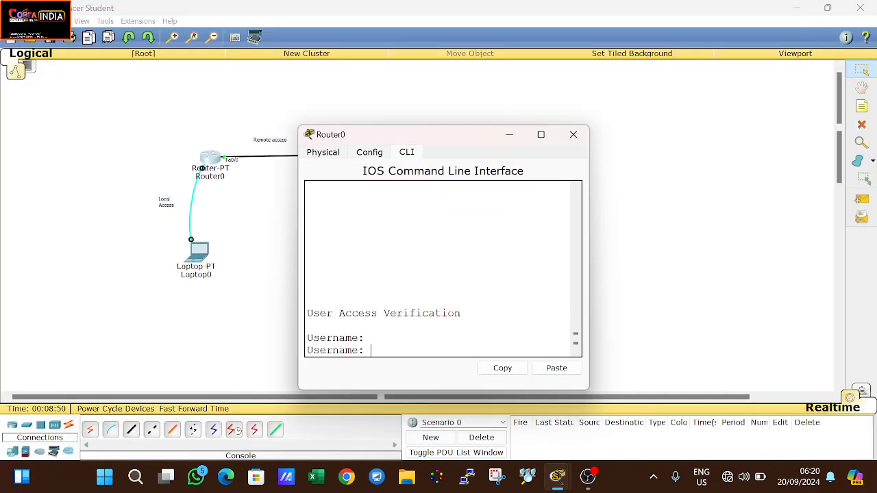
text(cobra)
key(Return)
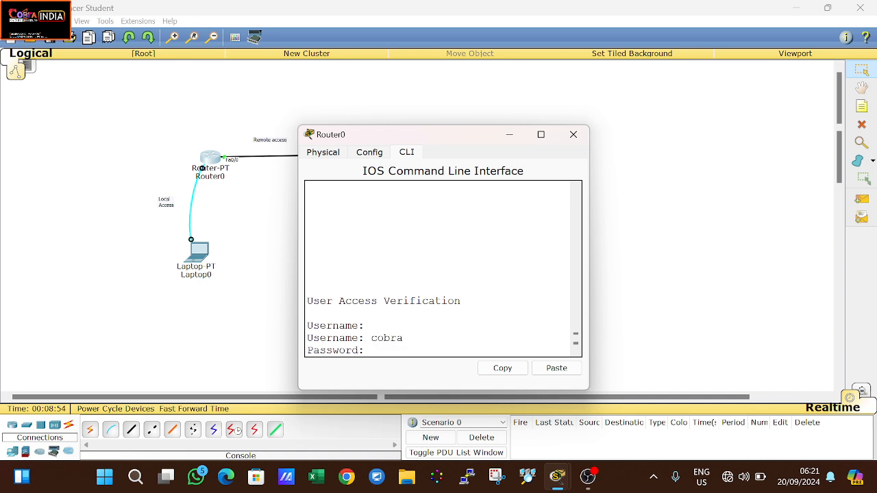
key(Return)
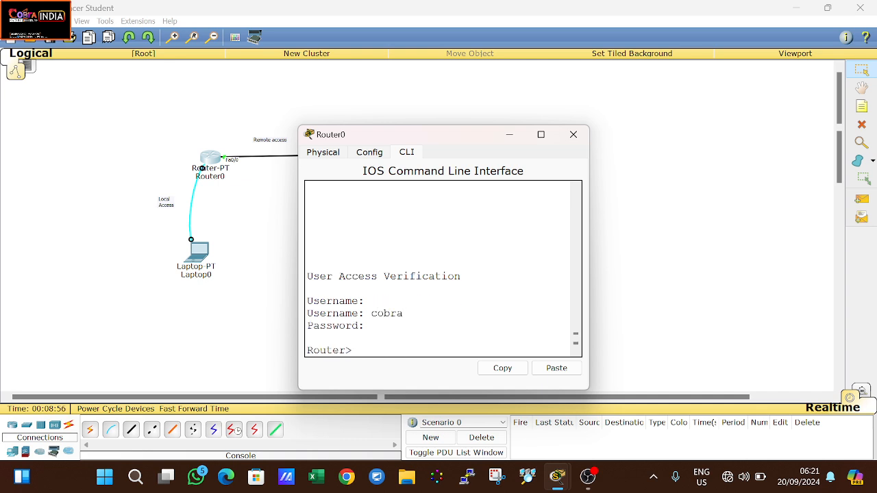
text(en)
key(Return)
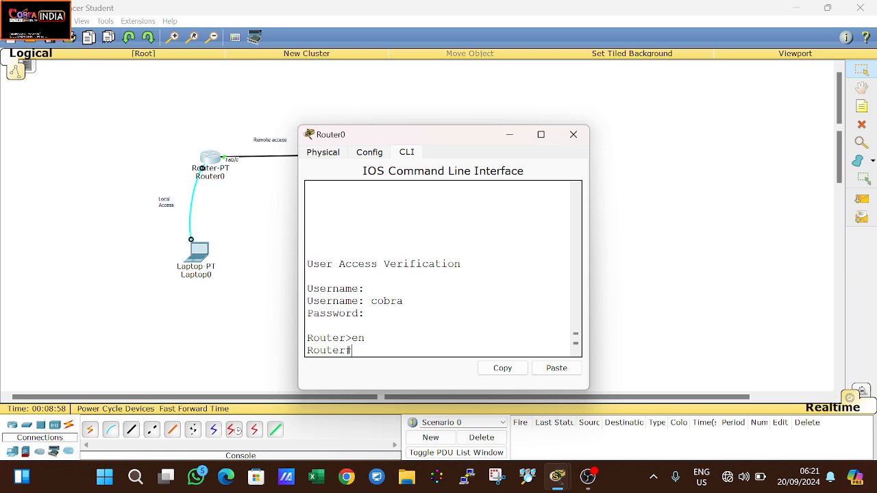
Step: Display Router0's running configuration with show run
text(show run)
key(Return)
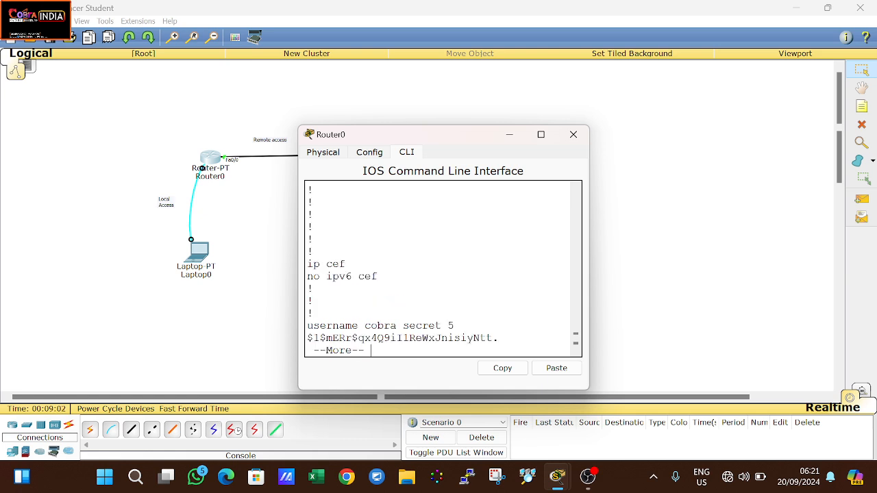
key(Return)
key(Return)
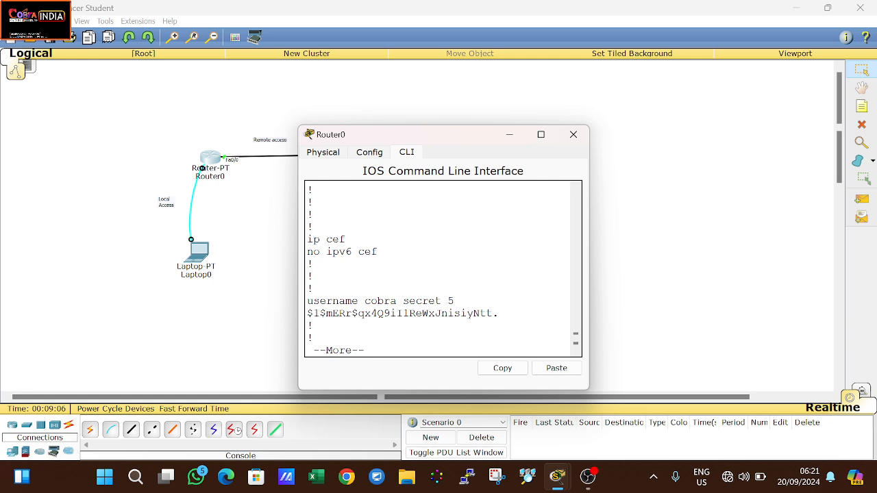
Step: Highlight the local user's 'secret 5' type marker and its hashed password, then keep paging
drag(308, 313, 499, 314)
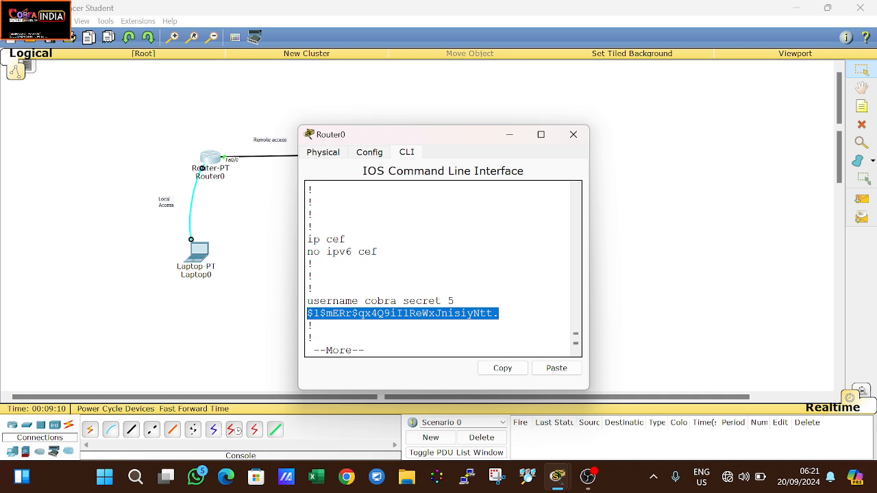
drag(455, 302, 447, 301)
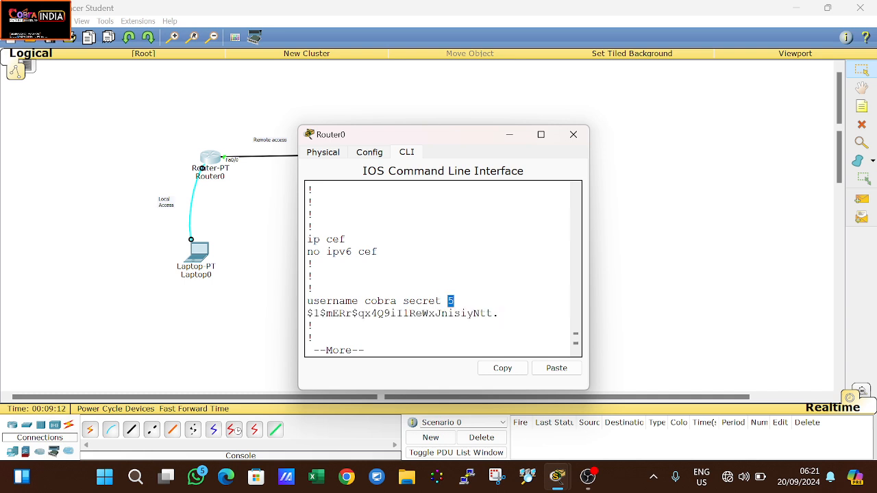
click(454, 301)
drag(454, 302, 448, 302)
drag(499, 313, 308, 314)
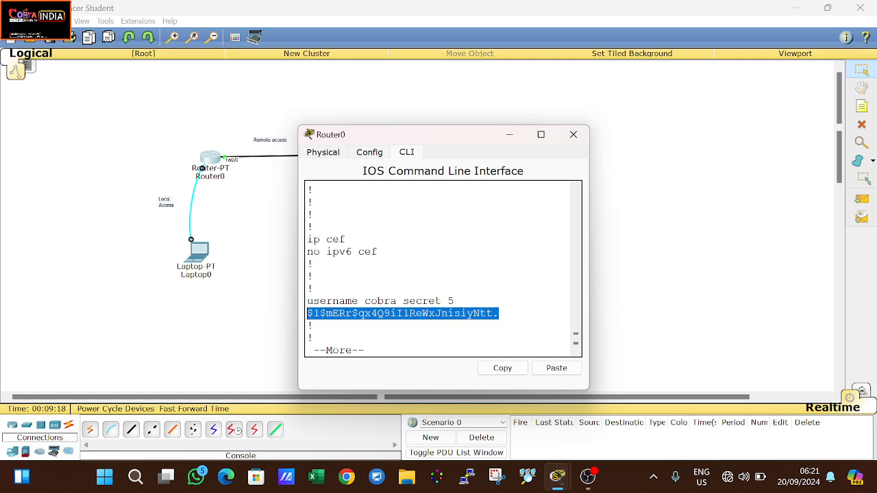
click(313, 313)
drag(313, 313, 383, 313)
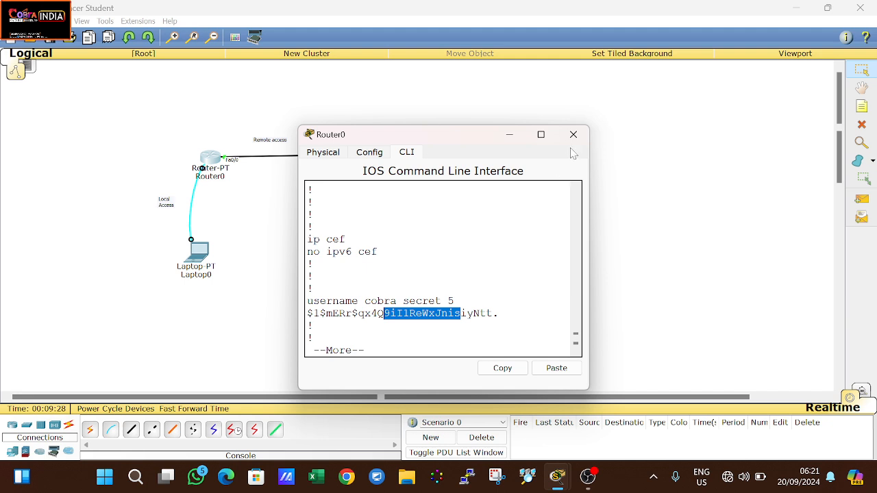
key(Return)
Step: Finish the config listing, exit the session, and log back in as the local user at Router>
key(Return)
key(Return)
key(Return)
key(Return)
key(Return)
key(Return)
key(Return)
key(Return)
key(Return)
key(Return)
key(Return)
key(Return)
key(Return)
key(Return)
key(Return)
key(Return)
key(Return)
key(Return)
key(Return)
key(Return)
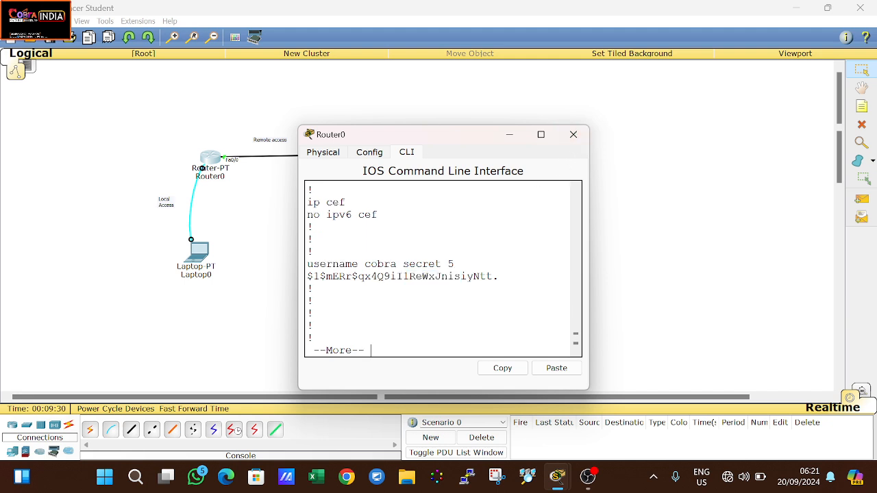
key(Return)
key(Return)
key(Return)
key(Return)
key(Return)
key(Return)
key(Return)
key(Return)
key(Return)
key(Return)
key(Return)
key(Return)
key(Return)
key(Return)
key(Return)
key(Return)
key(Return)
key(Return)
key(Return)
key(Return)
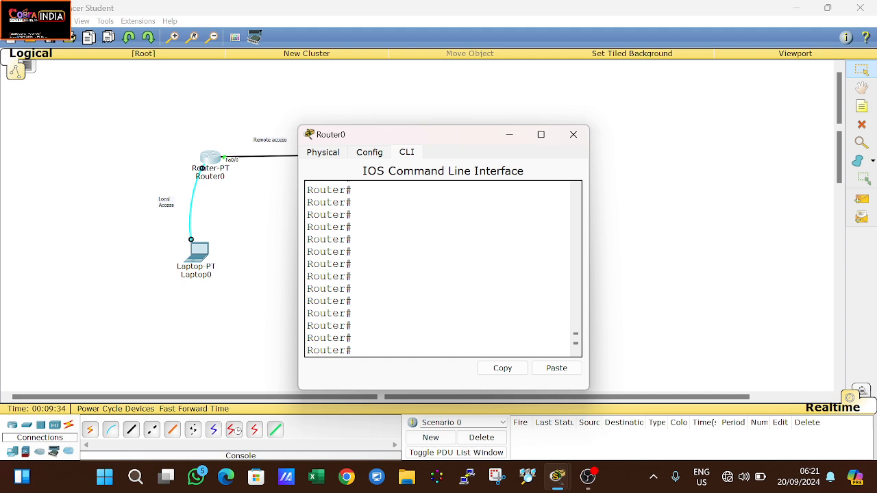
text(exit)
key(Return)
key(Return)
text(scv)
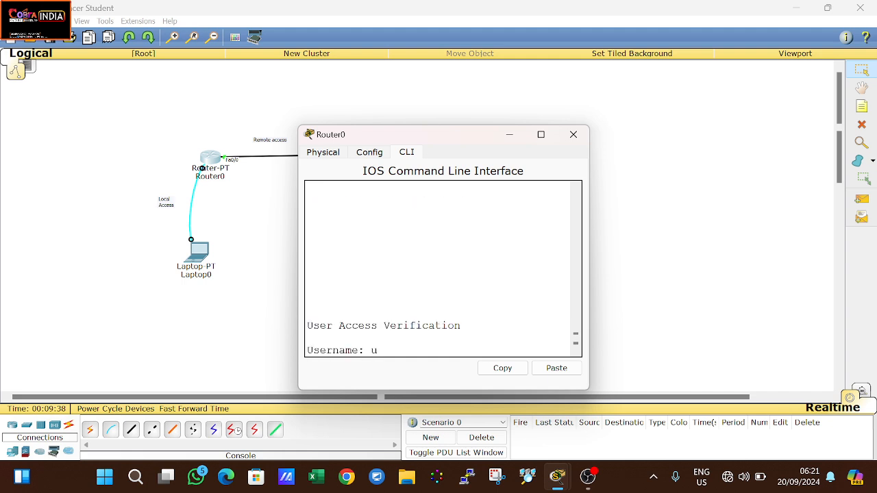
key(BackSpace)
key(BackSpace)
key(BackSpace)
text(cobra)
key(Return)
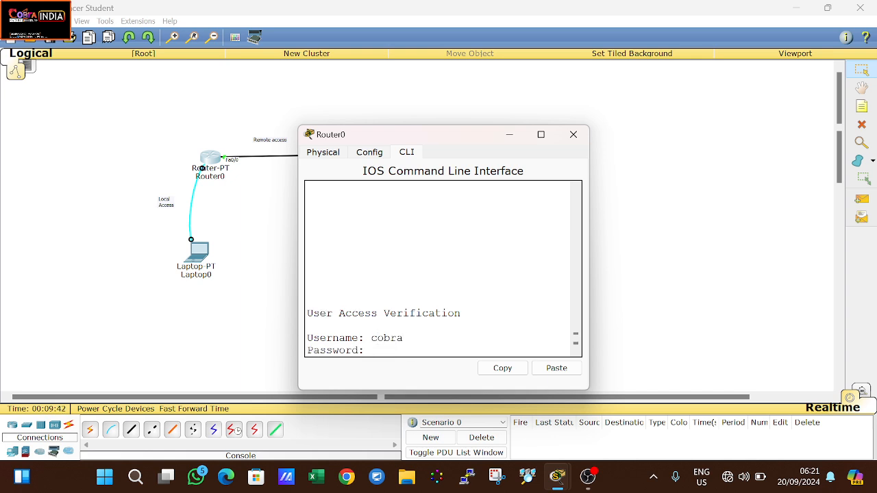
key(Return)
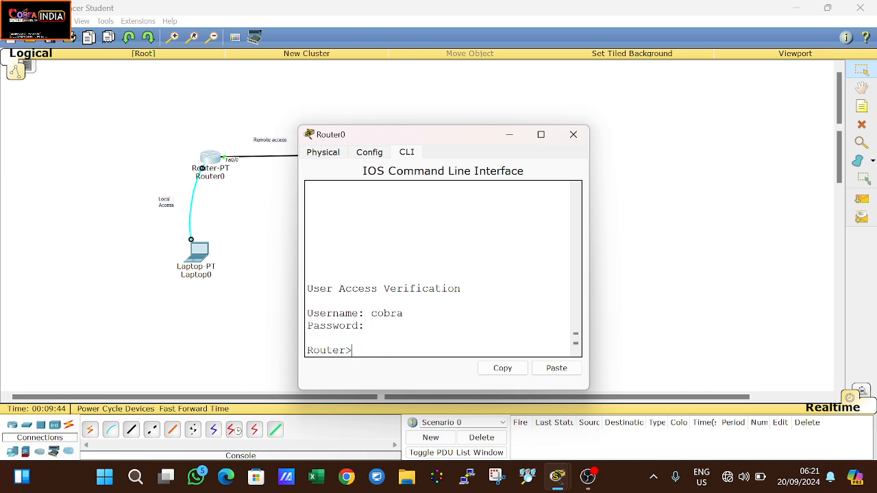
drag(353, 350, 291, 354)
click(354, 349)
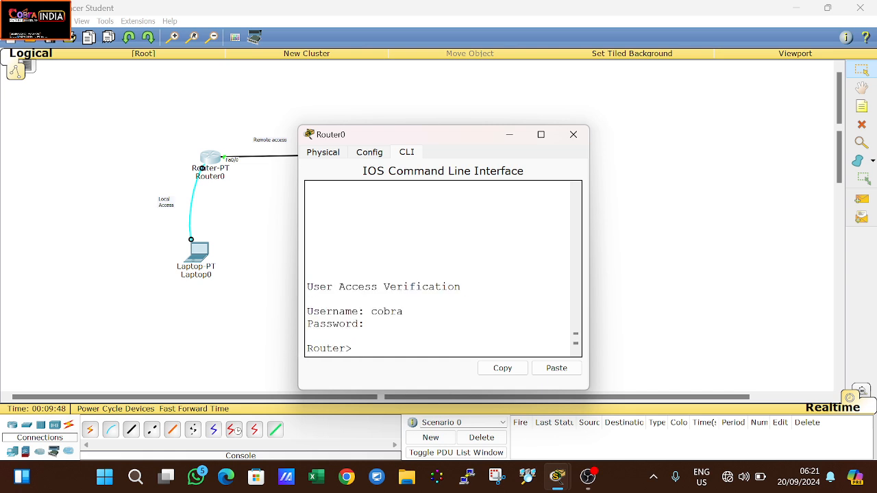
Step: Enter privileged mode with en, then global configuration mode with conf t
text(en)
key(Return)
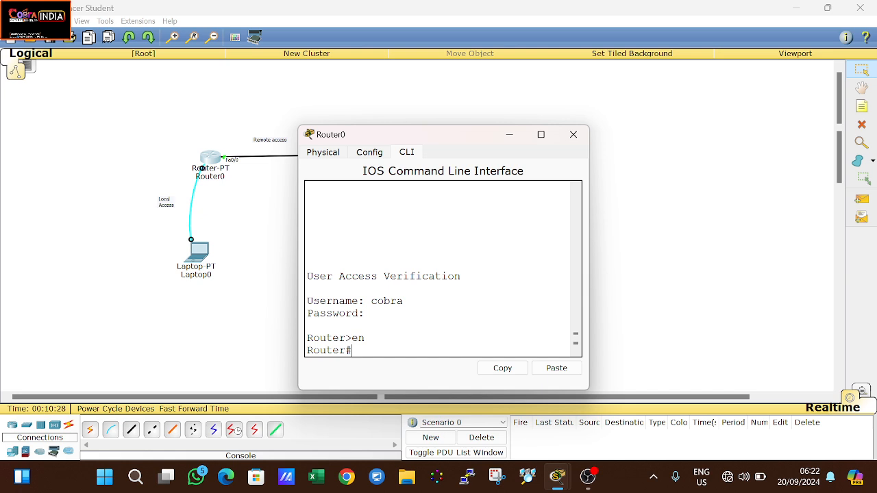
text(on)
key(BackSpace)
text(nf t)
key(Return)
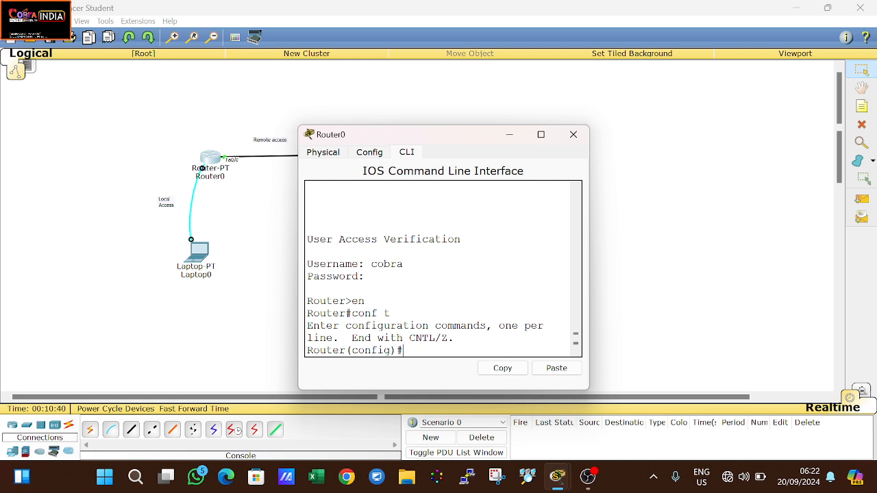
Step: Set Router0's enable password with the 'enable password' command
text(enba)
key(Tab)
key(BackSpace)
key(BackSpace)
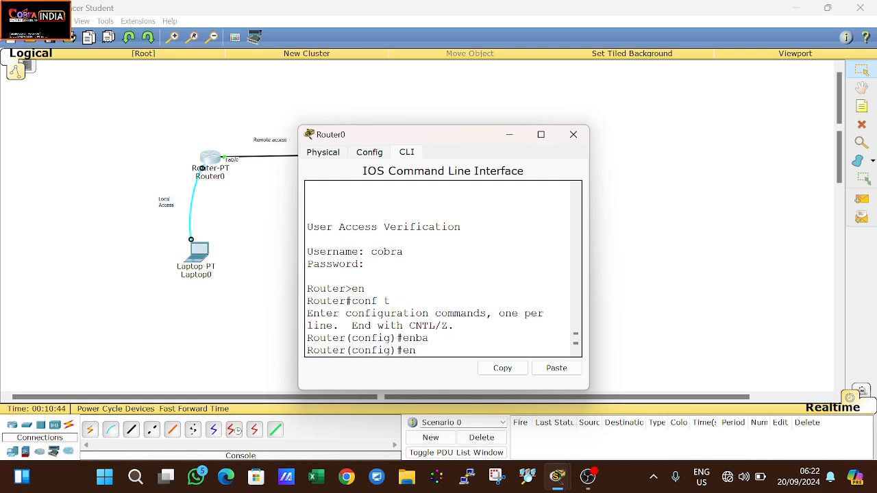
text(able pa)
key(Tab)
text(pas)
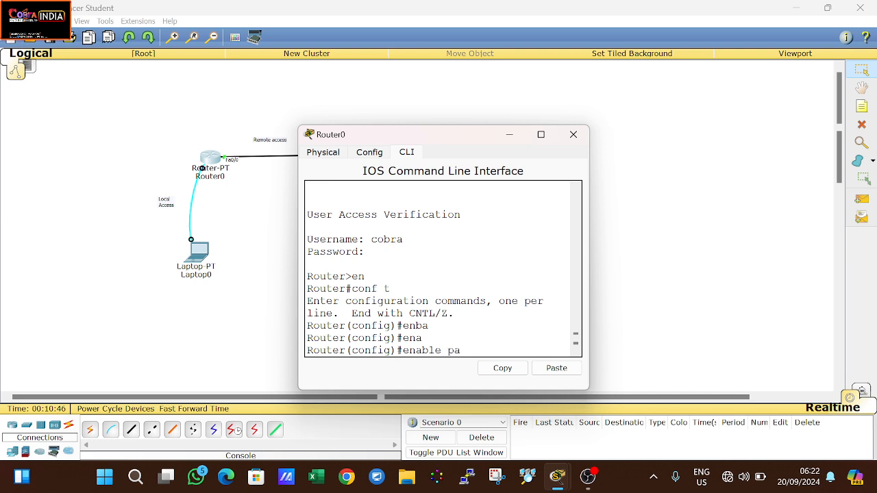
key(Tab)
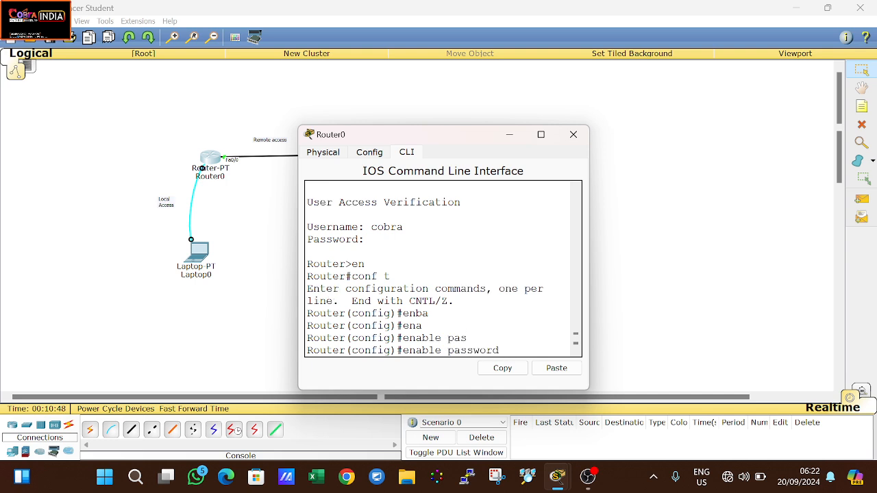
text(cobra)
key(Return)
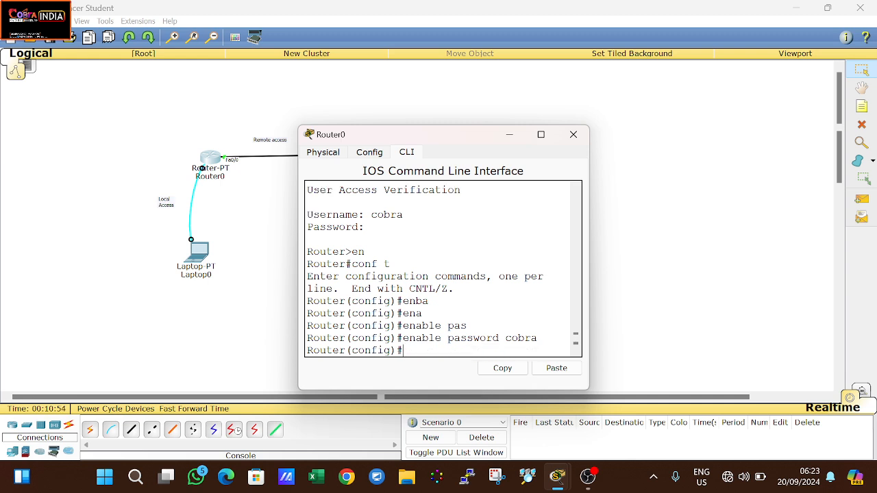
Step: Return to privileged mode and save the configuration with wr, aborting the mistyped 'we' lookups
key(ctrl+z)
text(we)
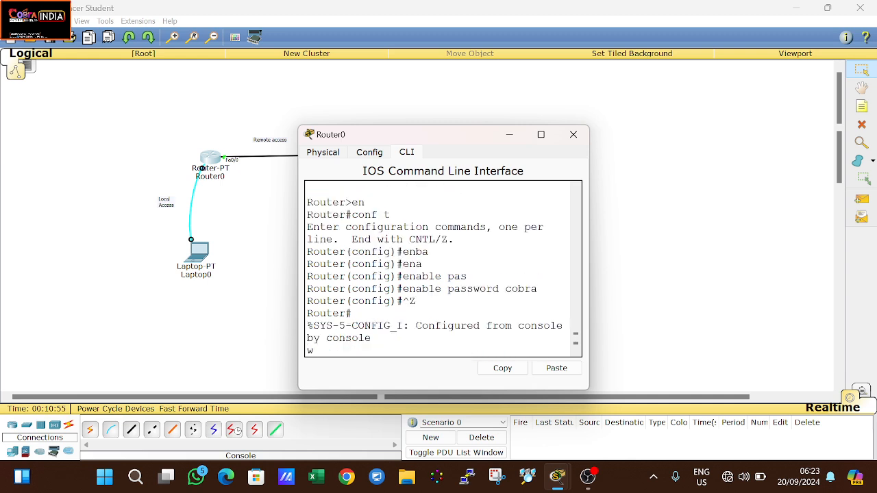
key(Return)
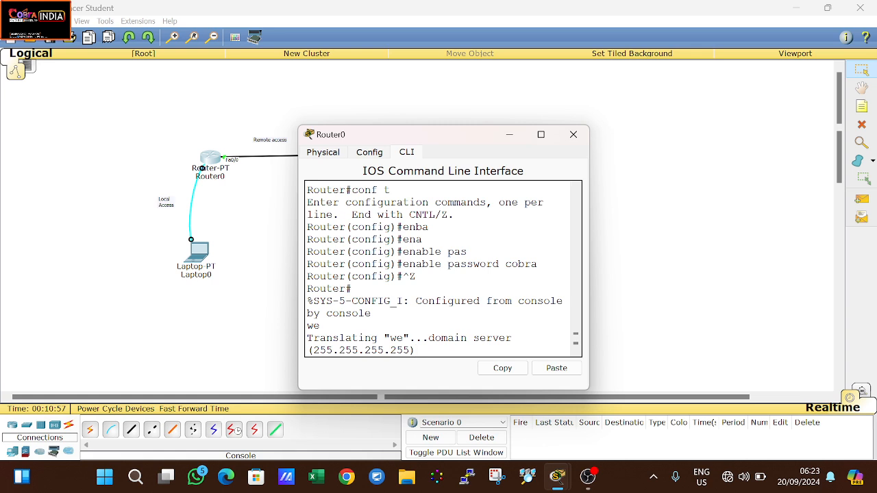
key(ctrl+shift+6)
text(we)
key(Return)
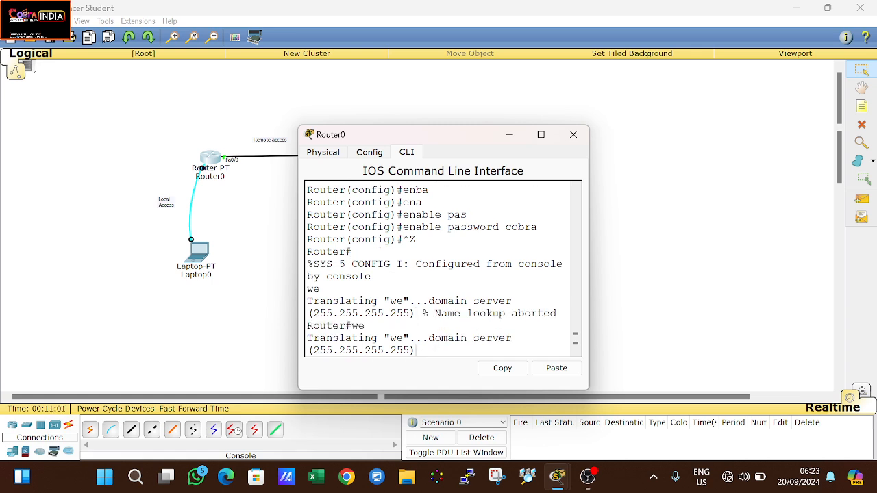
key(ctrl+shift+6)
text(wr)
key(Return)
key(Return)
Step: Exit the router session and enter the username at the new login prompt
text(exit)
key(Return)
key(Return)
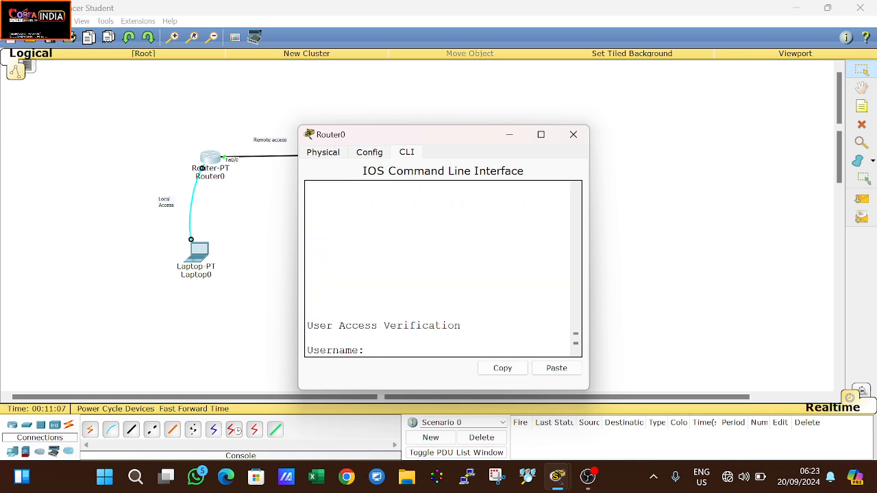
text(cobra)
Step: Finish logging in and enter privileged mode using the enable password
key(Return)
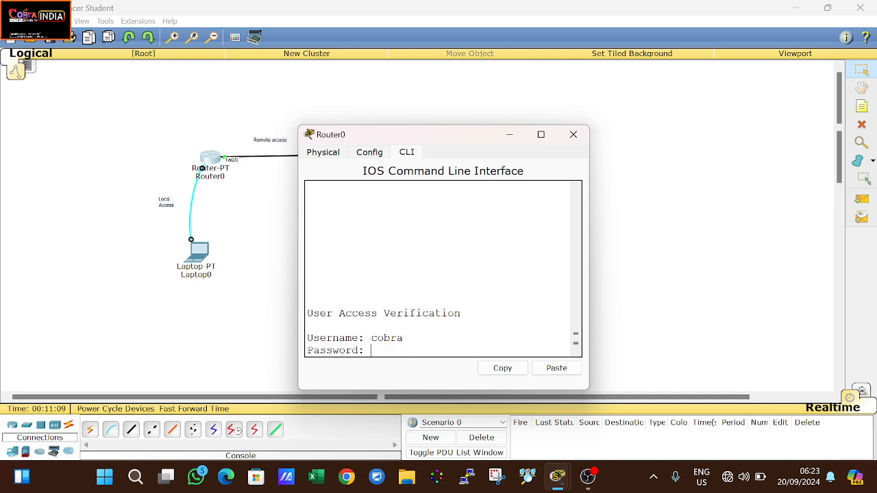
key(Return)
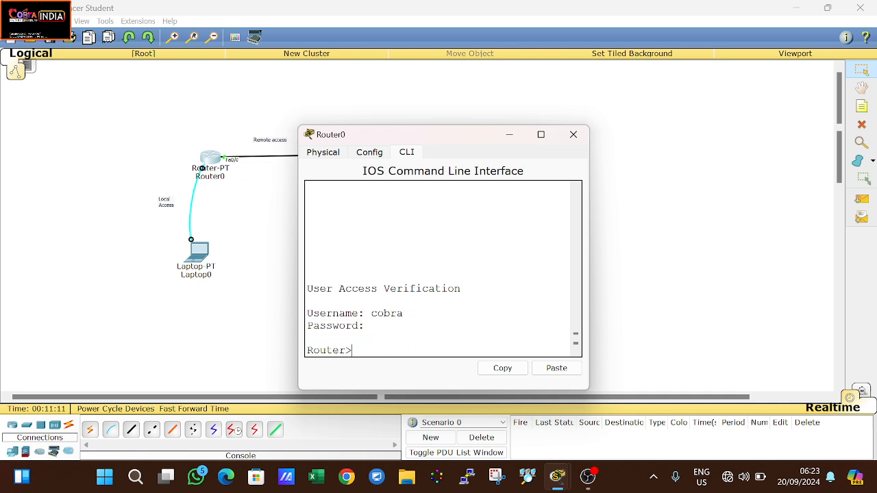
text(en)
key(Return)
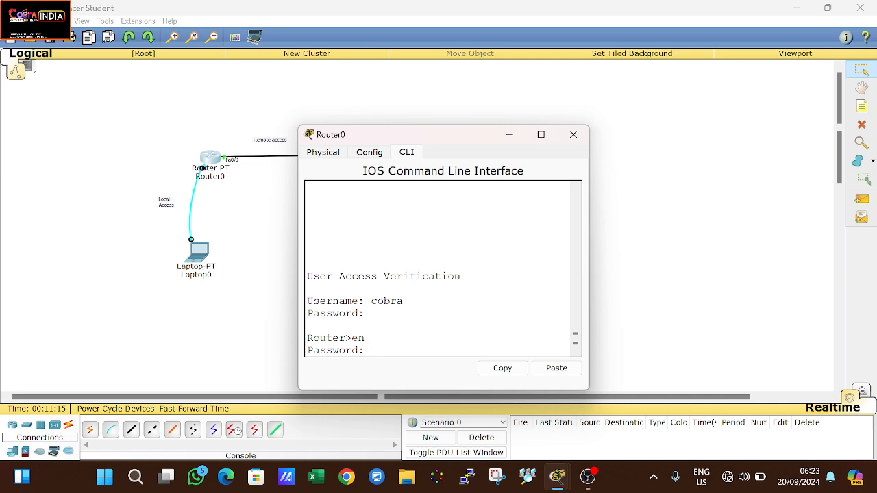
key(Return)
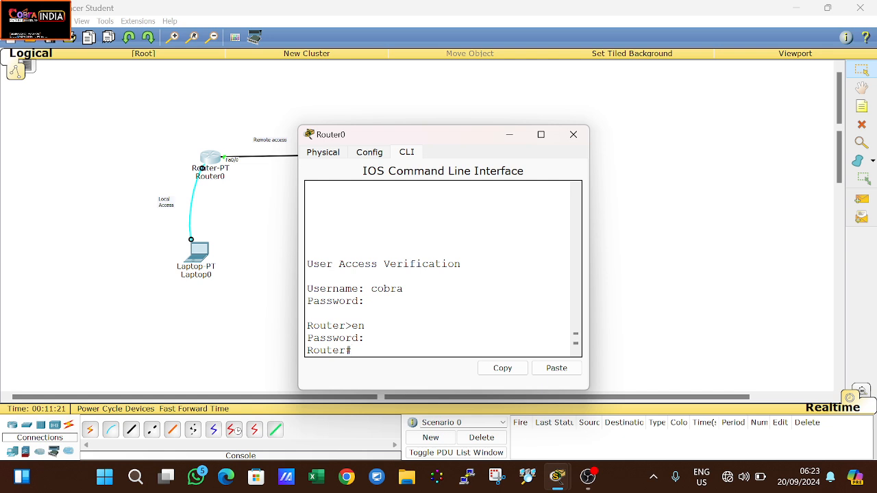
Step: Show the running config, marking the plain-text enable password line, and page to the end
text(show run)
key(Return)
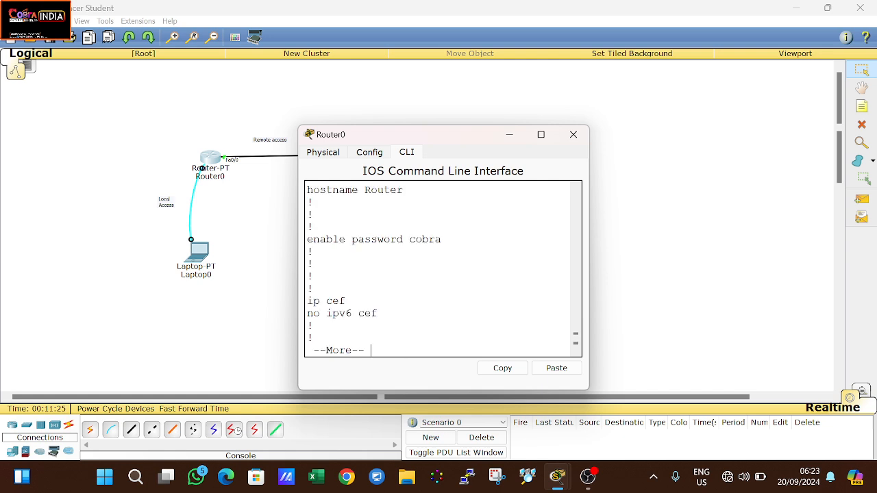
drag(327, 239, 371, 239)
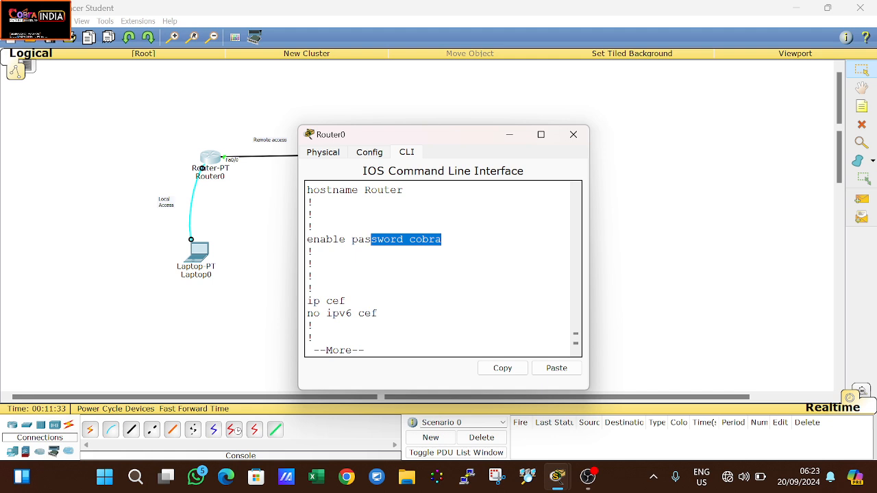
scroll(442, 268, down, 10)
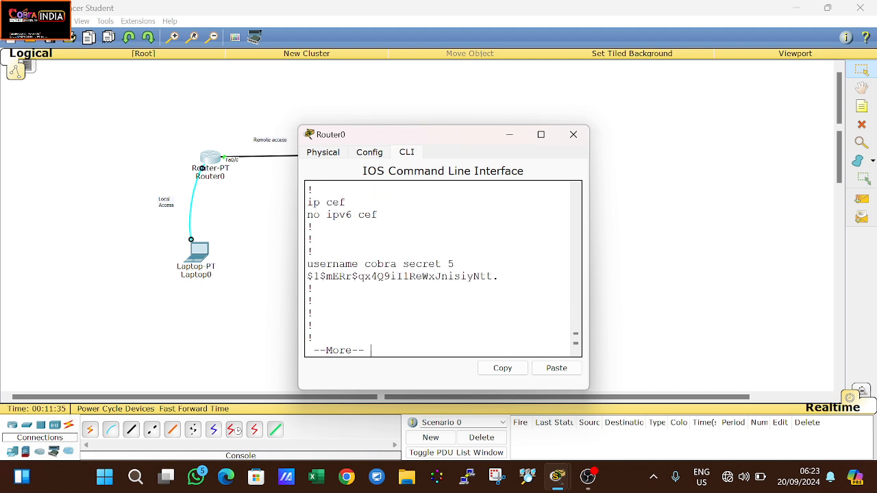
key(Return)
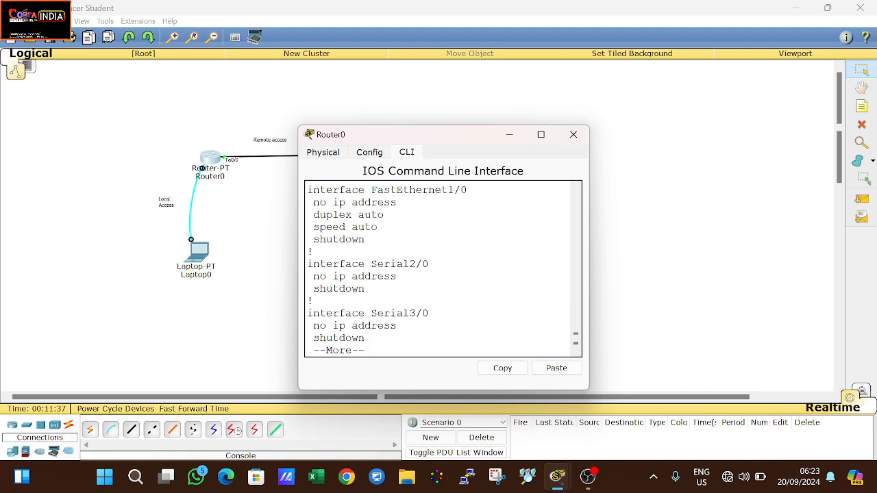
key(Return)
key(Return)
key(Return)
key(Return)
key(Return)
key(Return)
key(Return)
key(Return)
key(Return)
key(Return)
key(Return)
key(Return)
key(Return)
key(Return)
key(Return)
key(Return)
key(Return)
key(Return)
key(Return)
key(Return)
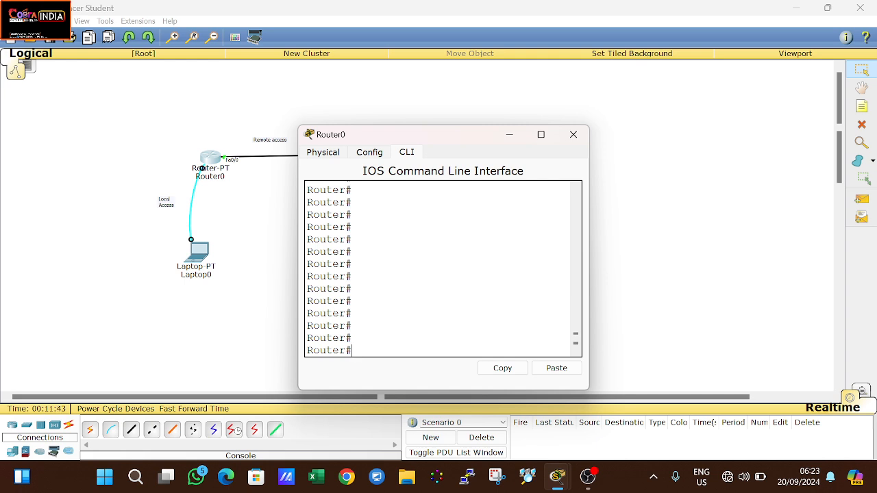
Step: Enter global configuration mode and remove the old enable password with 'no enable password'
text(conf t)
key(Return)
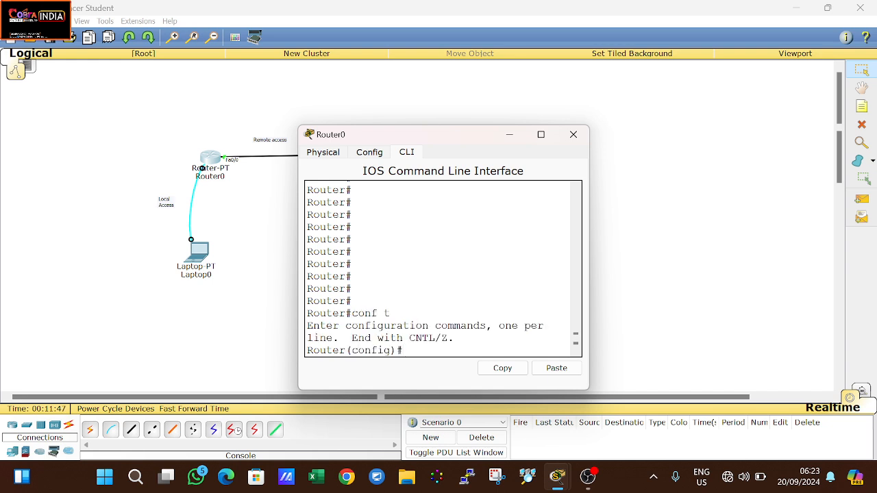
text(no enba)
key(Tab)
key(BackSpace)
key(BackSpace)
text(a)
key(Tab)
text(pas)
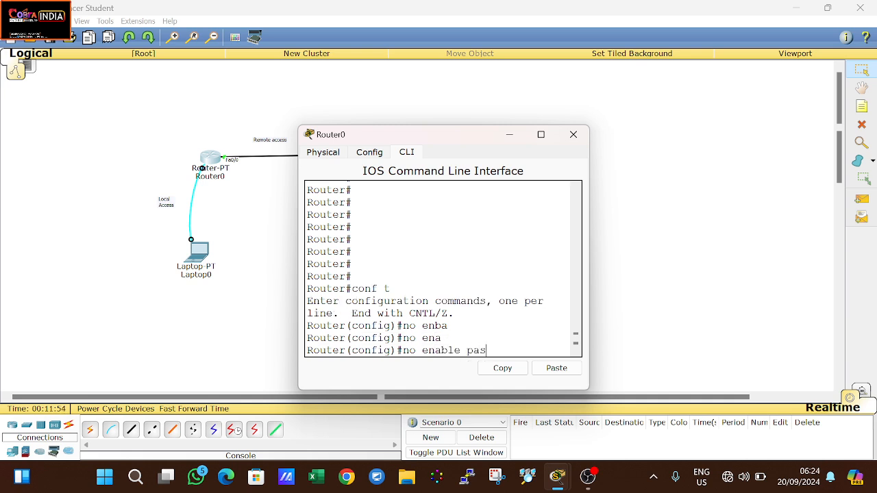
key(Tab)
key(Return)
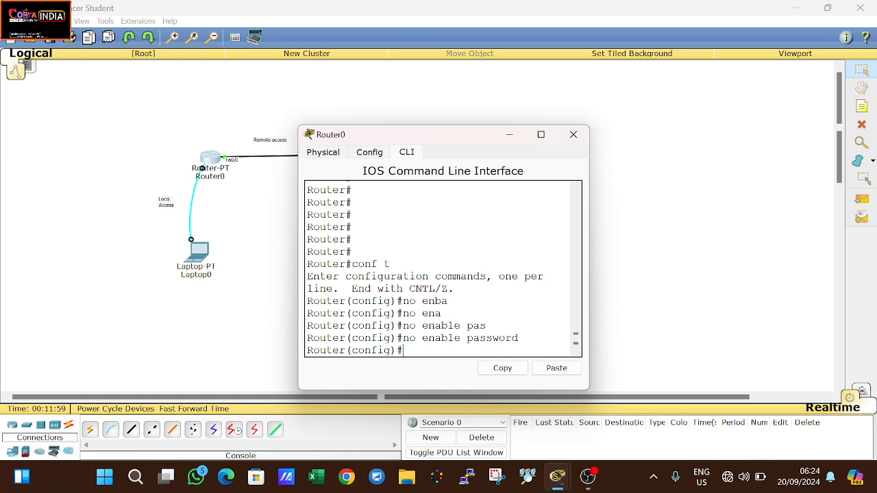
Step: Set a new numeric enable password with 'enable password'
text(enba)
key(Tab)
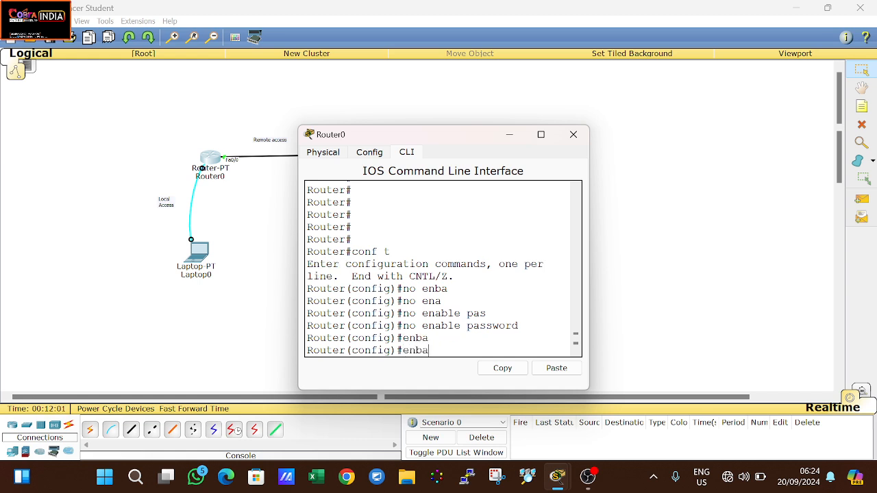
key(BackSpace)
key(BackSpace)
text(a)
key(Tab)
text(pas)
key(Tab)
text(123456)
key(Return)
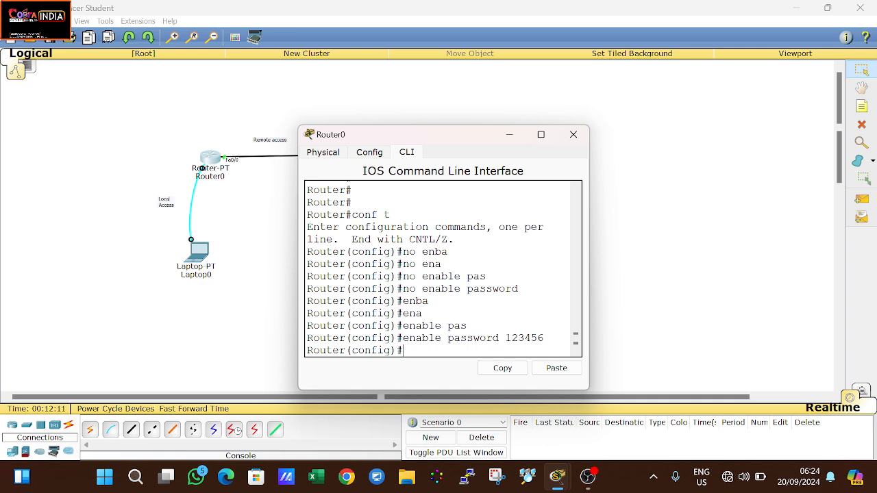
Step: Turn on service password-encryption
text(ser)
key(Tab)
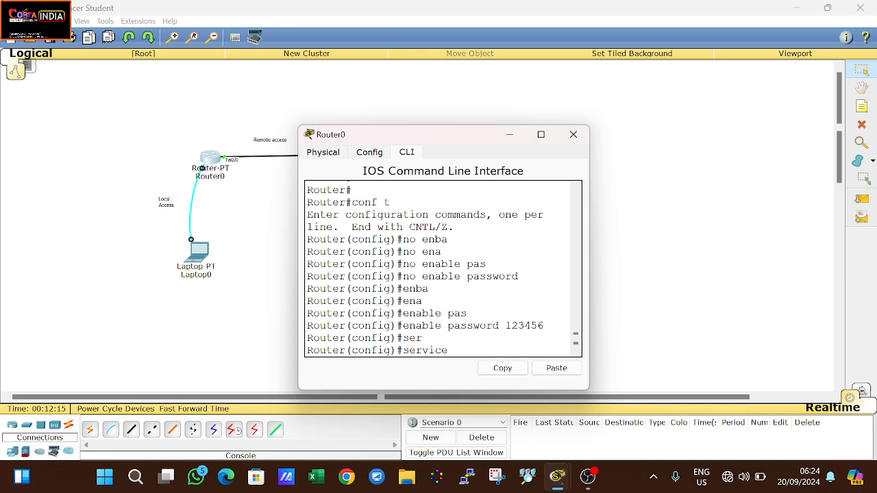
text(pas)
key(Tab)
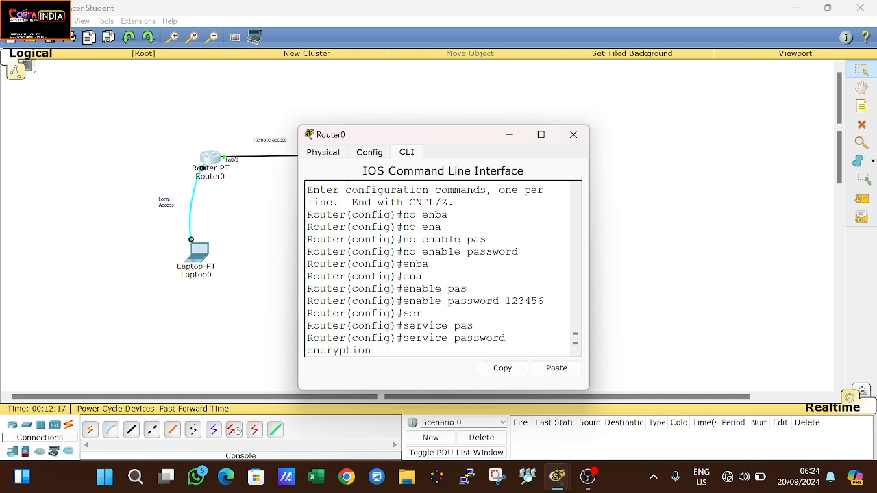
key(Return)
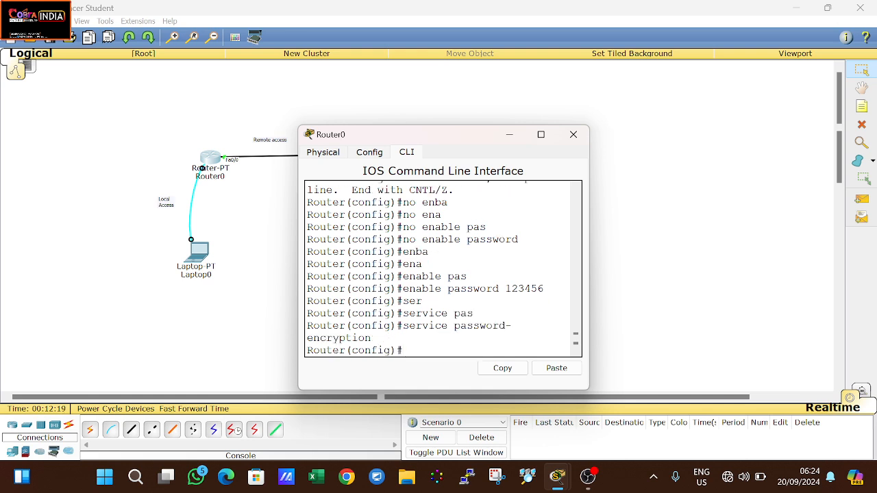
Step: Leave configuration mode, save with wr, and display the running-config to check the type 7 enable password
key(ctrl+z)
text(wr)
key(Return)
key(Return)
key(Return)
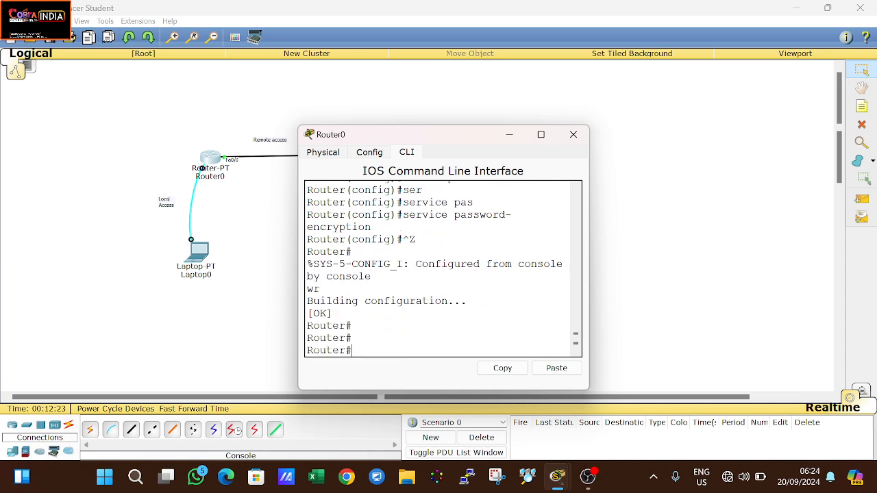
text(show ru)
key(Tab)
key(Return)
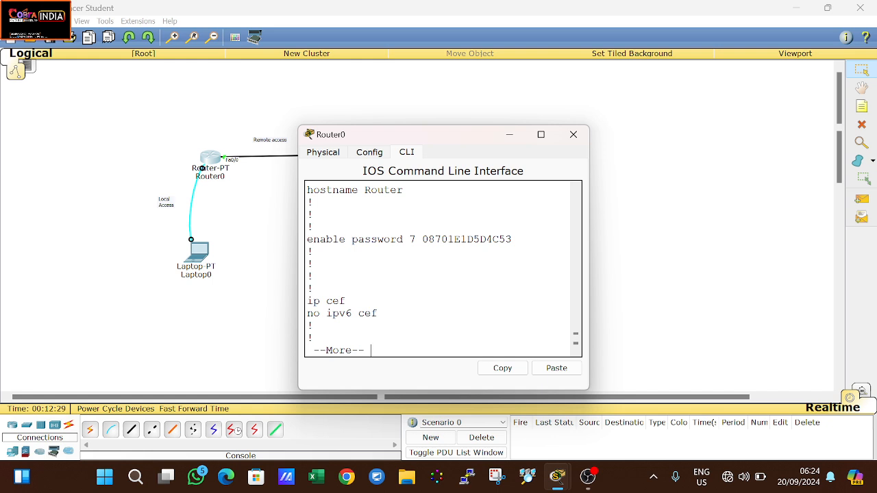
drag(422, 239, 313, 214)
drag(434, 240, 512, 239)
double_click(413, 239)
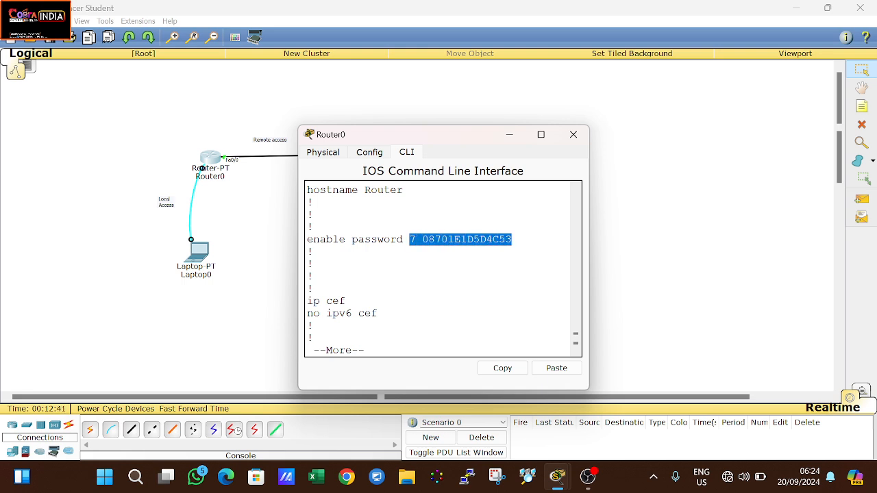
click(463, 243)
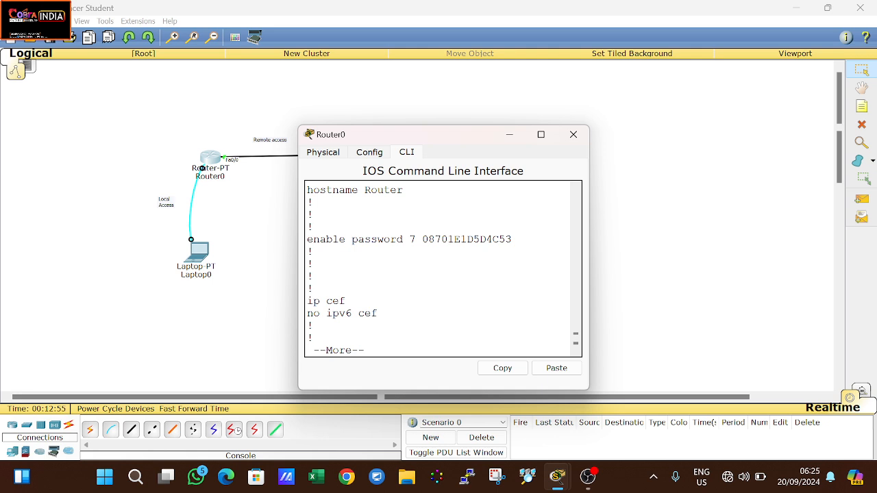
Step: Toggle Wi-Fi off and on, connect to Infinix NOTE 12 Pro 5G, and launch Chrome
click(730, 477)
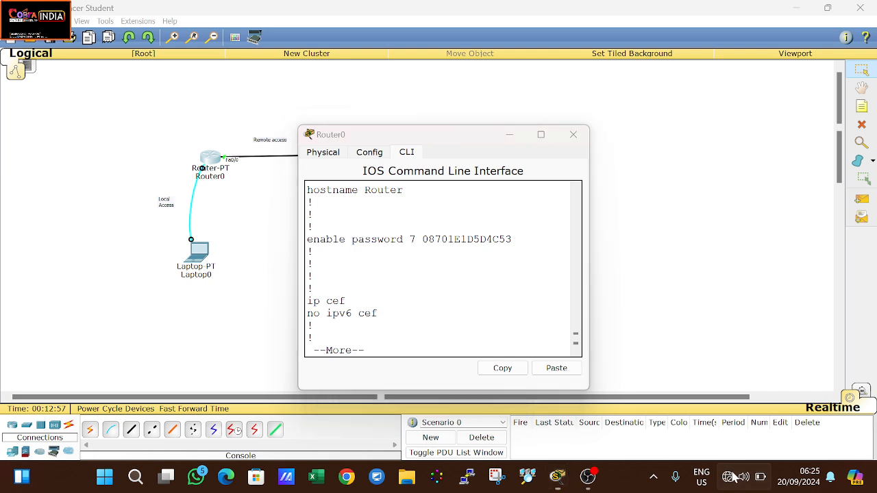
click(643, 207)
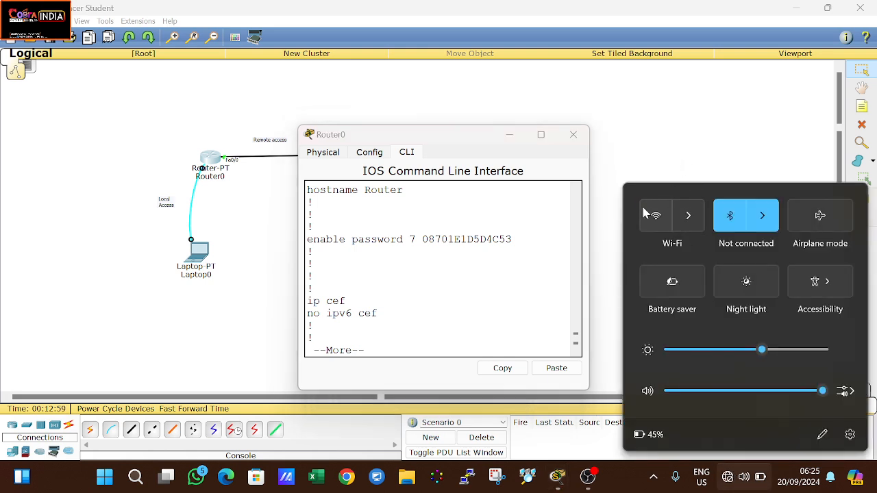
click(642, 208)
click(688, 216)
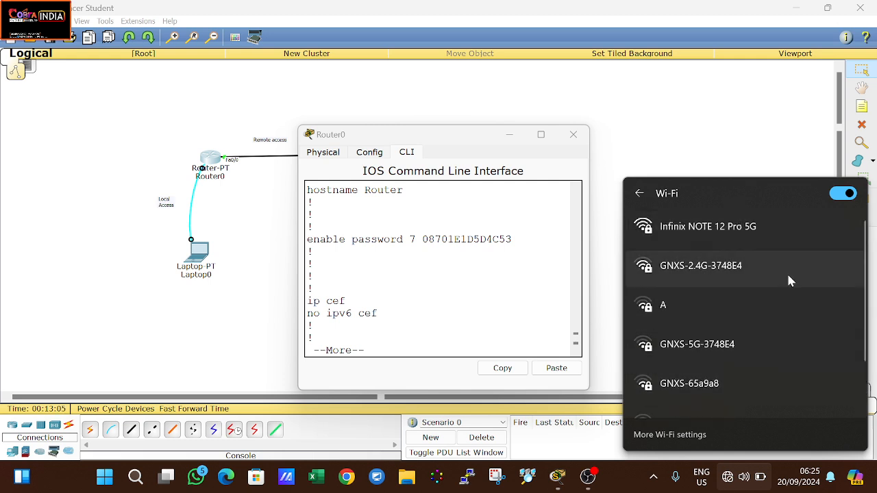
click(759, 239)
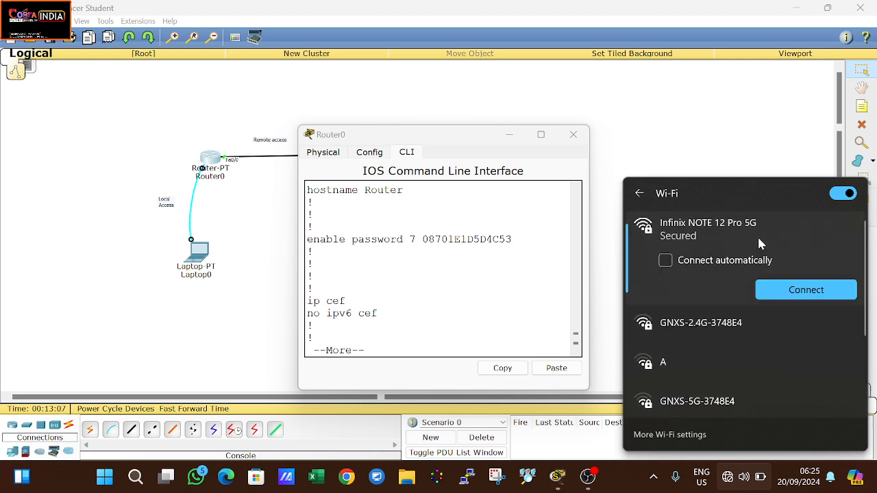
click(783, 285)
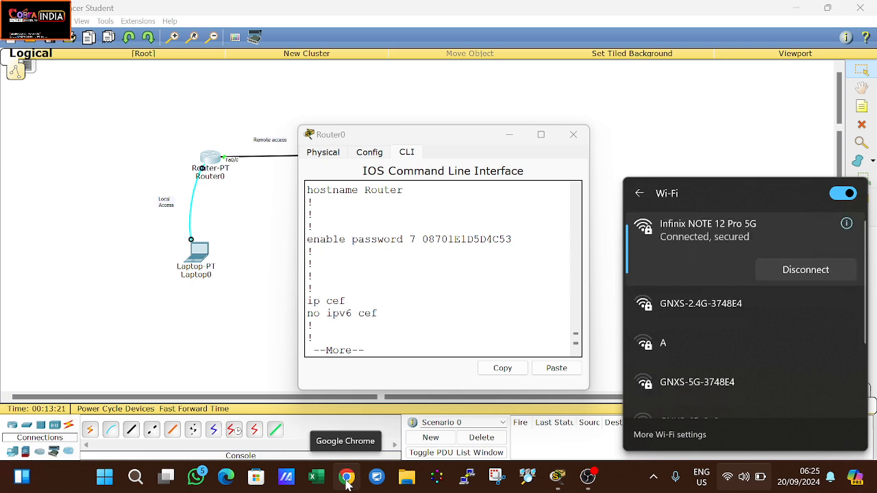
click(347, 482)
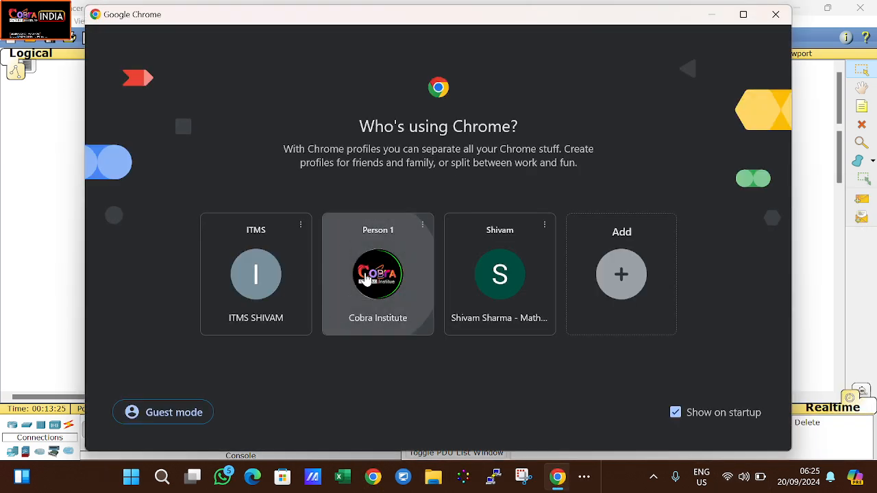
Step: Open Chrome's Cobra Institute profile, replace the Yahoo tab with a New Tab, and focus the address bar
click(367, 278)
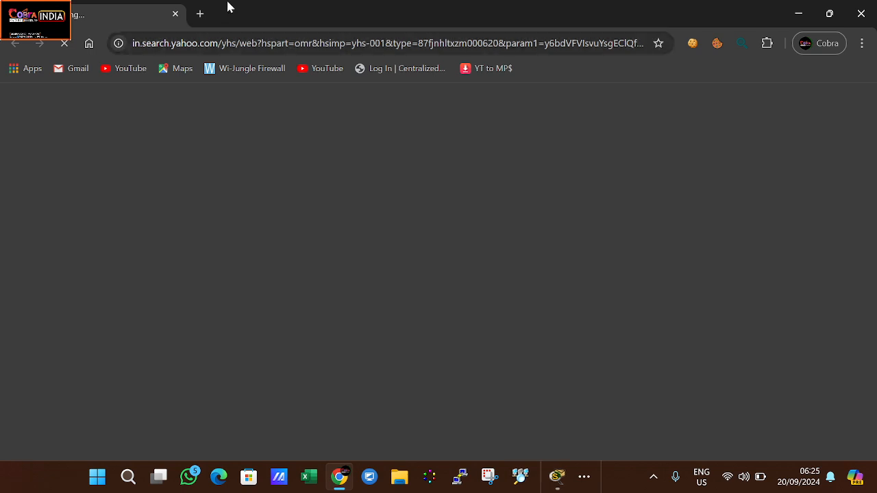
click(197, 16)
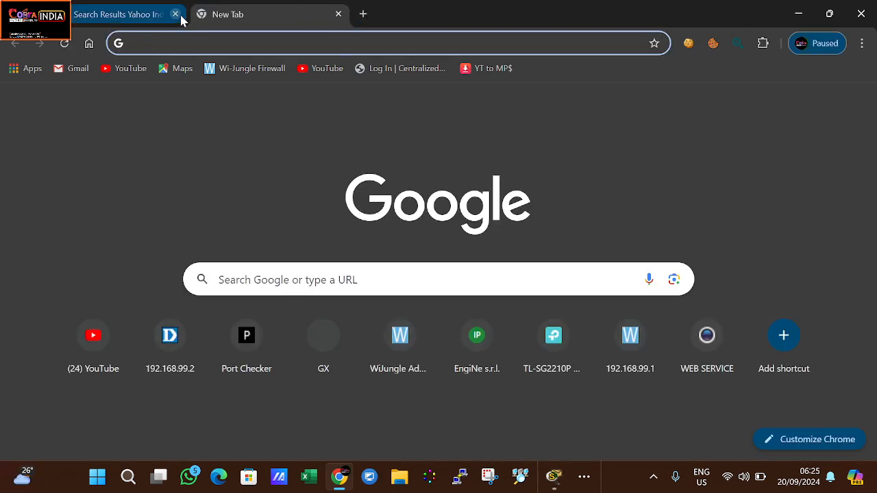
click(175, 16)
click(177, 39)
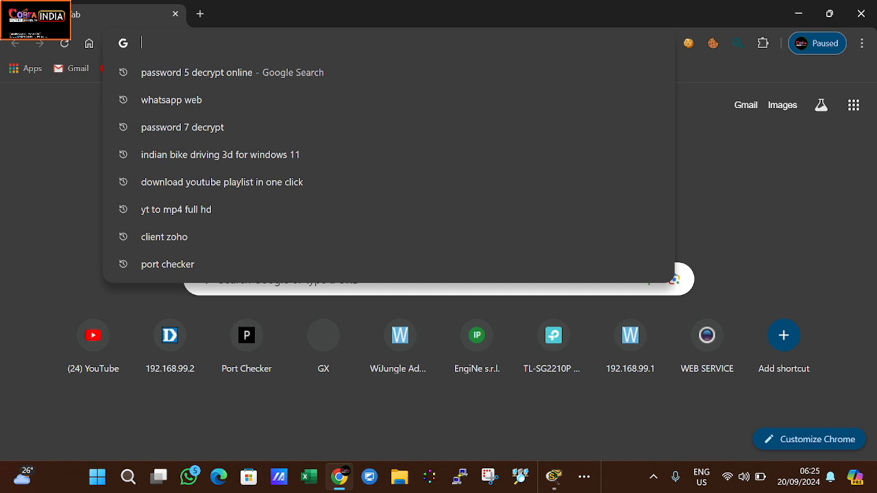
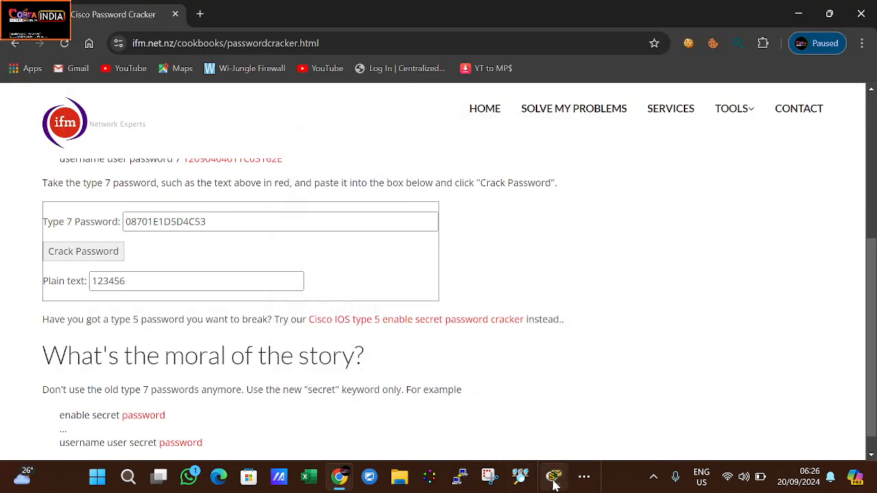
Step: Switch from Chrome back to the Packet Tracer network topology
click(555, 483)
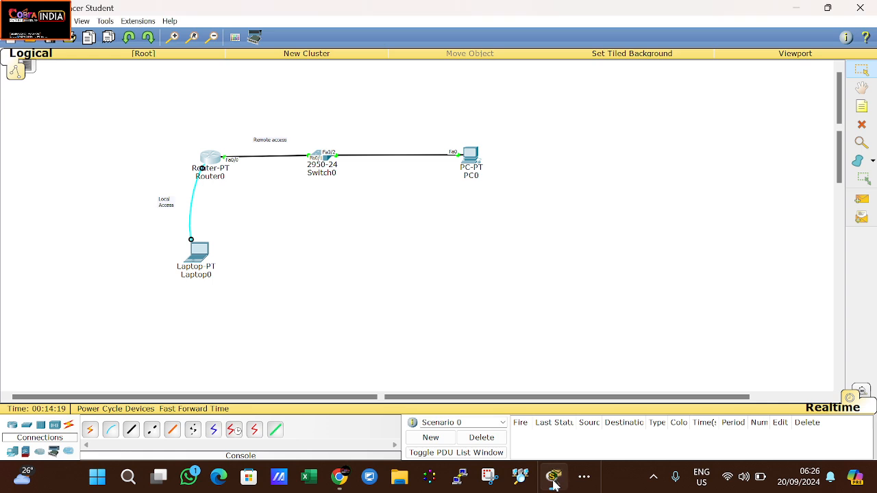
Step: Open Router0's CLI and scroll the running-config up to the username secret 5 line
click(214, 159)
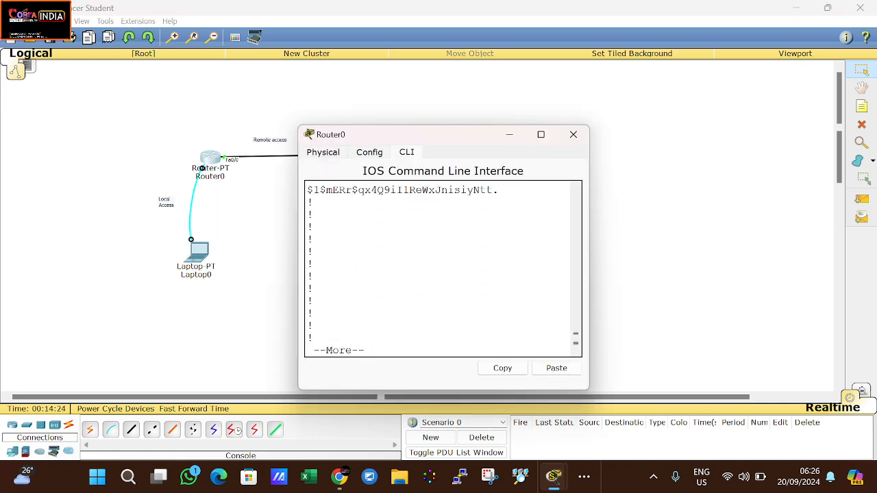
scroll(443, 267, up, 2)
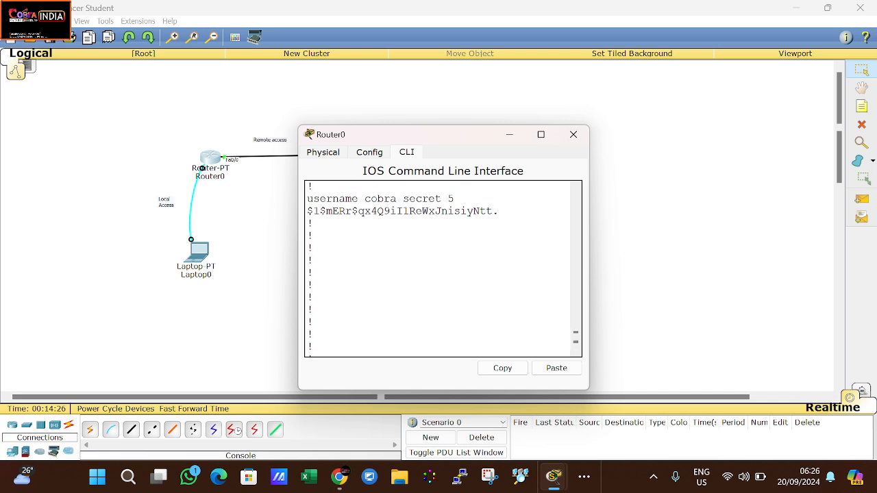
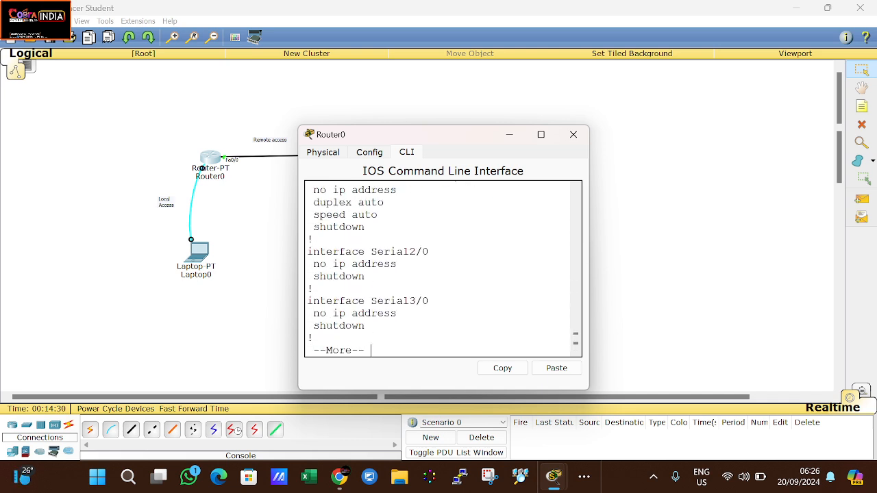
Step: Dismiss the paged configuration listing to return to the Router# prompt
key(Return)
key(Return)
key(Return)
key(Return)
key(Return)
key(Return)
key(Return)
key(Return)
key(Return)
key(Return)
key(Return)
key(Return)
key(Return)
key(Return)
key(Return)
key(Return)
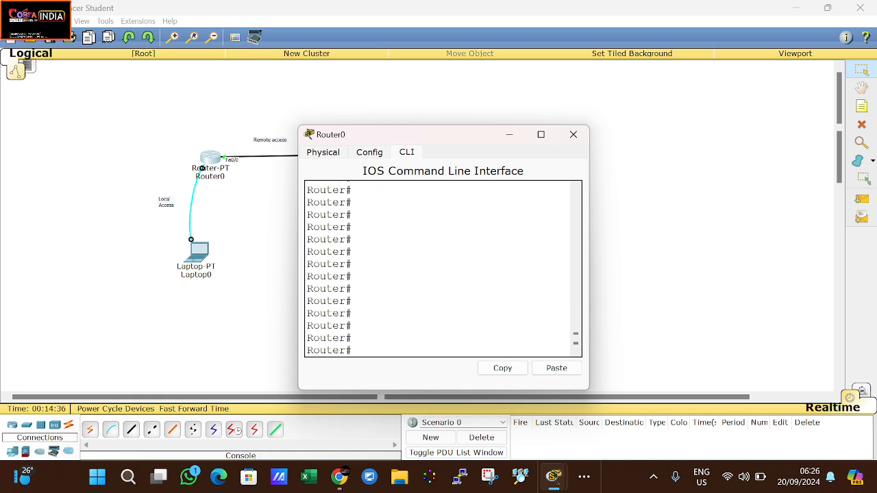
Step: In global configuration mode, disable the password-encryption service
text(conf t)
key(Return)
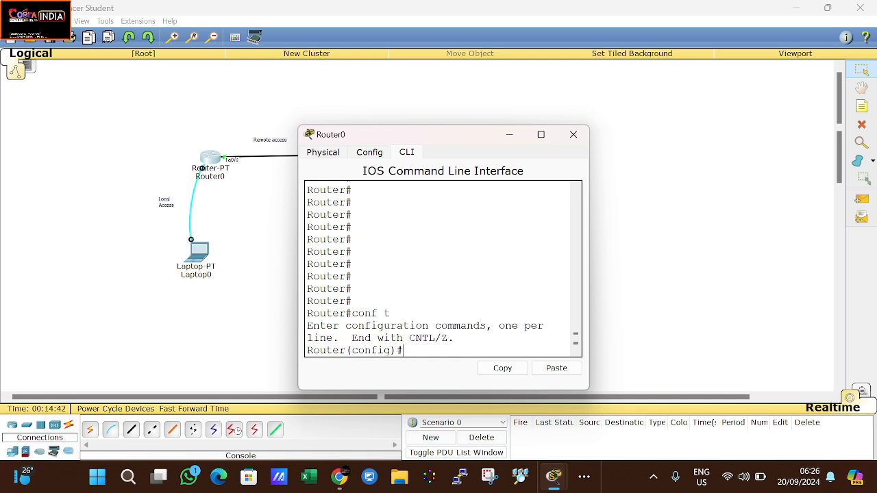
text(no ser)
key(Tab)
text(pa)
key(Tab)
key(Return)
key(Return)
key(Return)
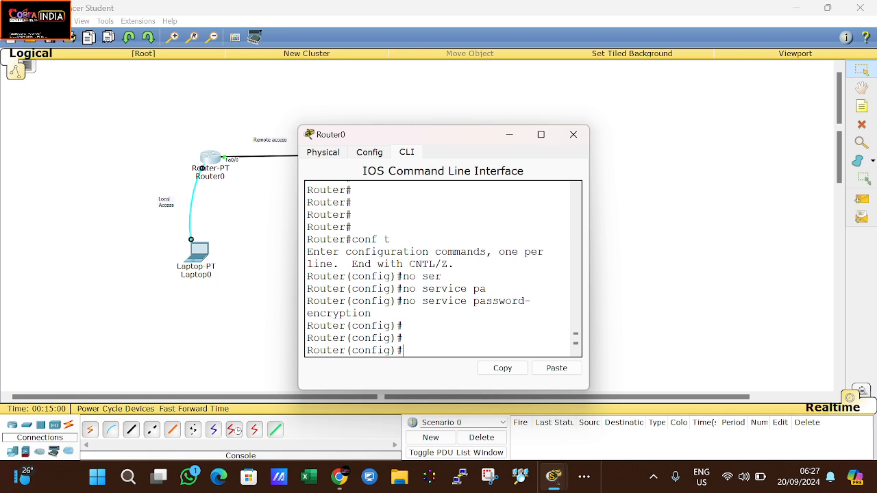
Step: Remove the plain enable password with no enable password
text(no ena)
key(Tab)
text(pas)
key(Tab)
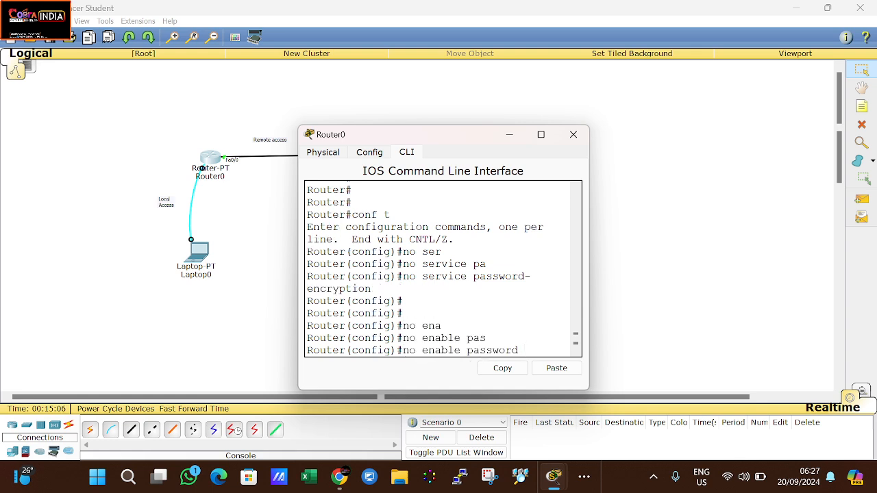
key(Return)
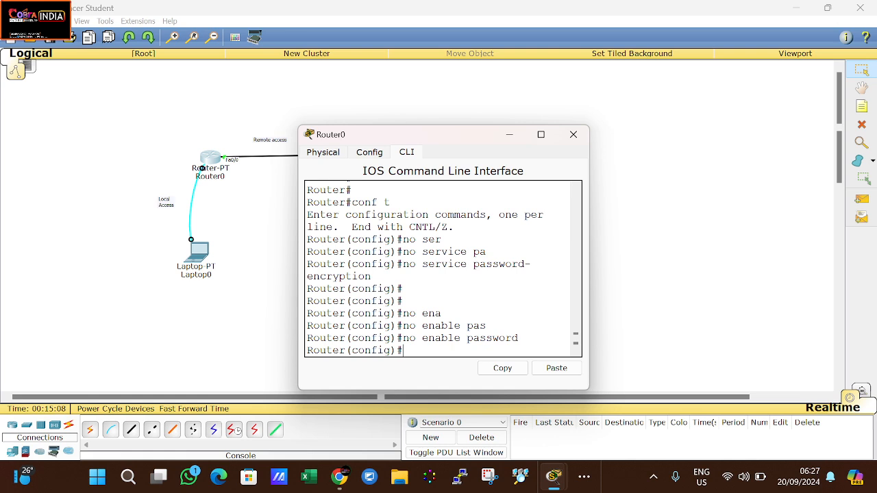
Step: Set an enable secret password on Router0
text(no)
key(BackSpace)
text(enab)
key(Tab)
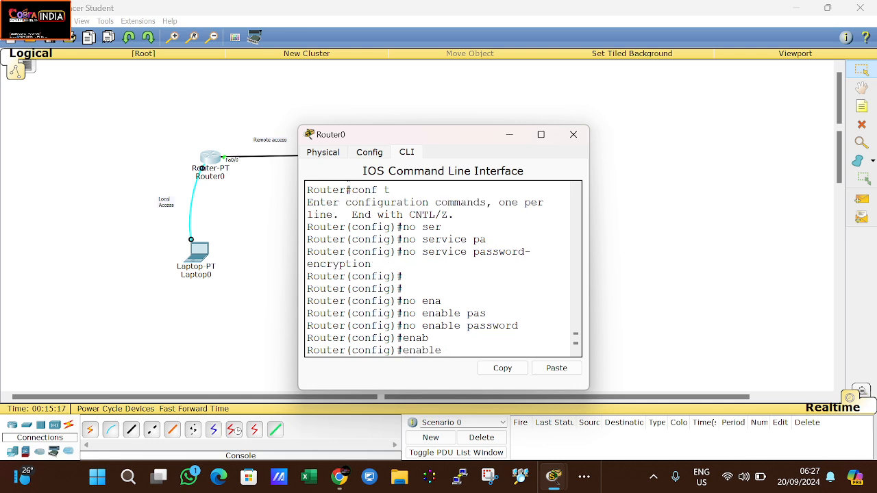
text(r)
key(Tab)
text(v)
key(Tab)
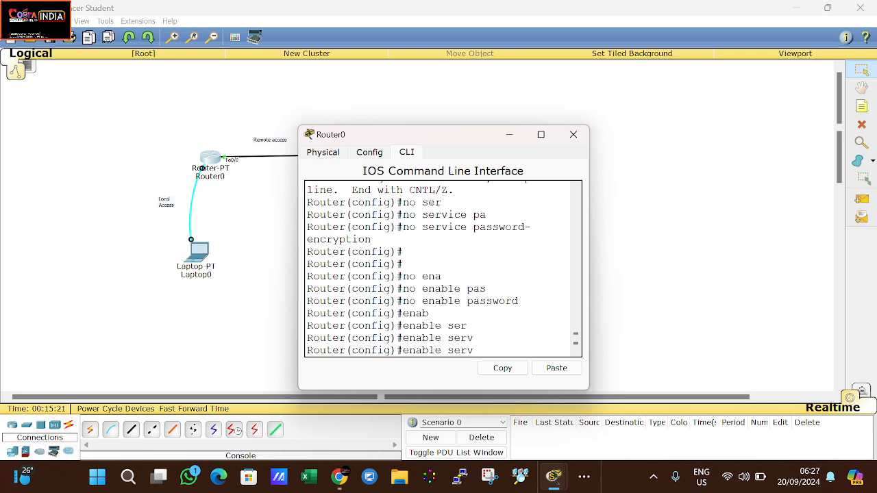
key(BackSpace)
key(BackSpace)
text(cr)
key(Tab)
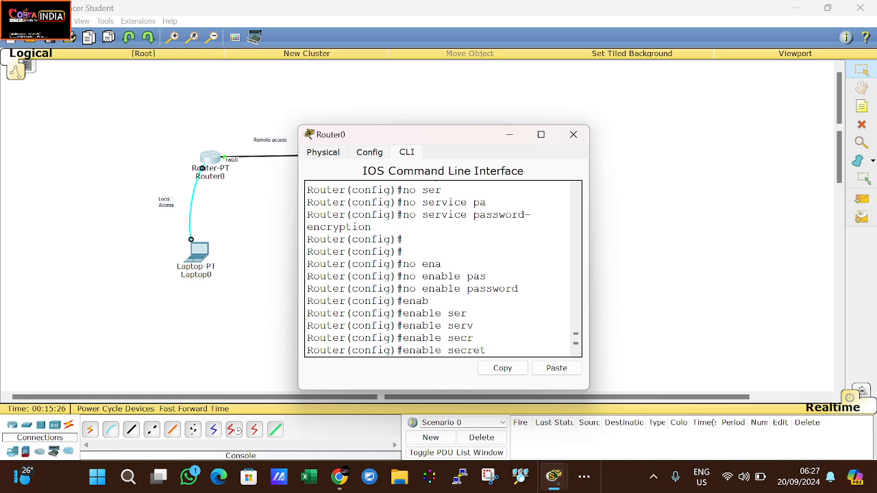
text(cobra)
key(Return)
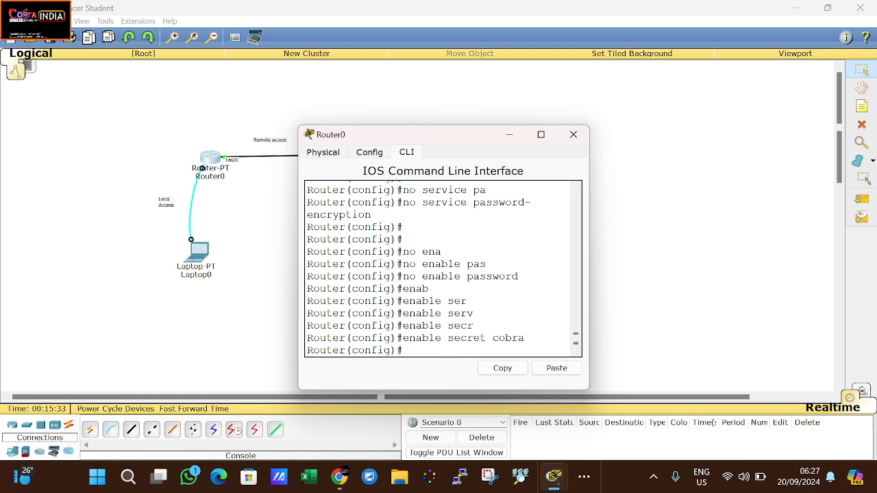
Step: Configure line console 0 with login and login local
text(line co)
key(Tab)
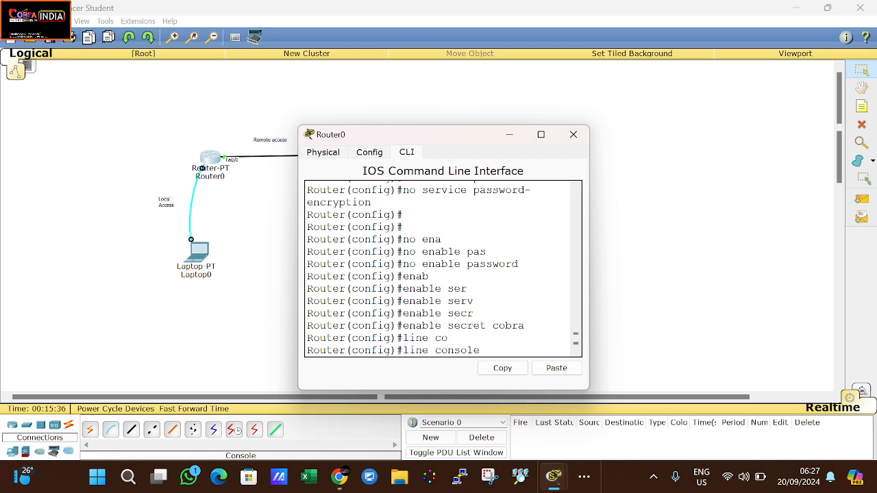
text(0)
key(Return)
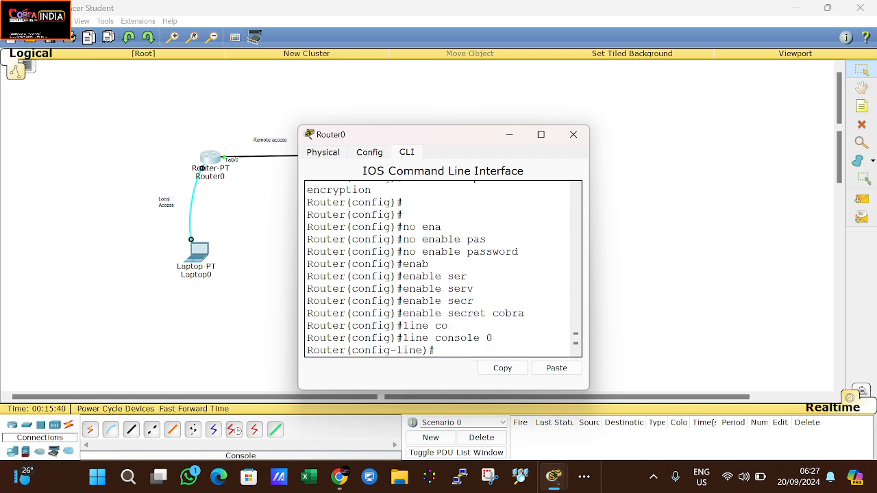
text(login)
key(Return)
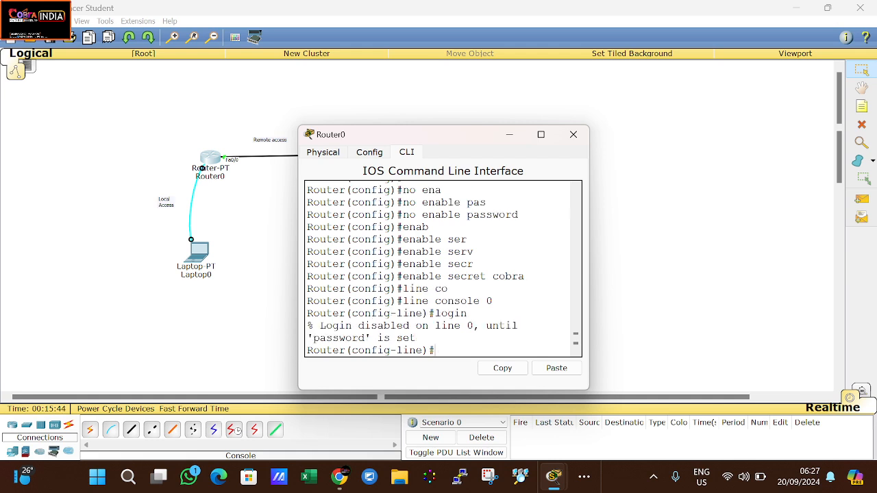
text(login local)
key(Return)
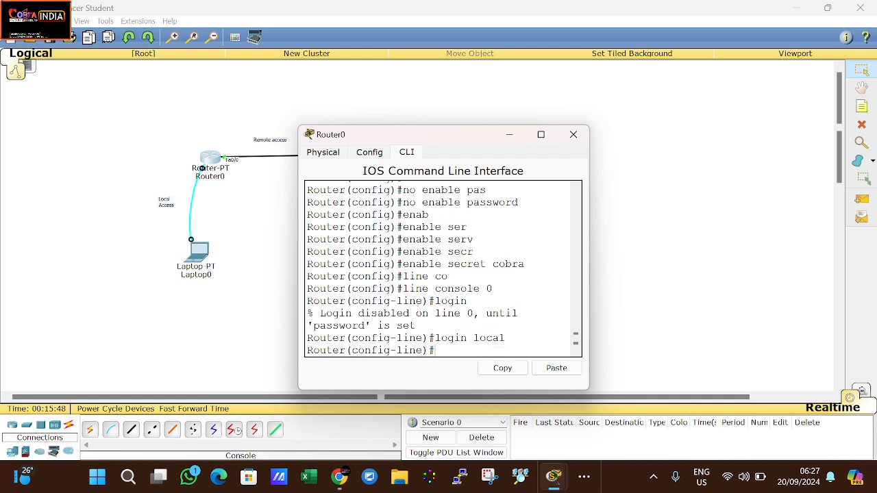
text(eit)
key(Return)
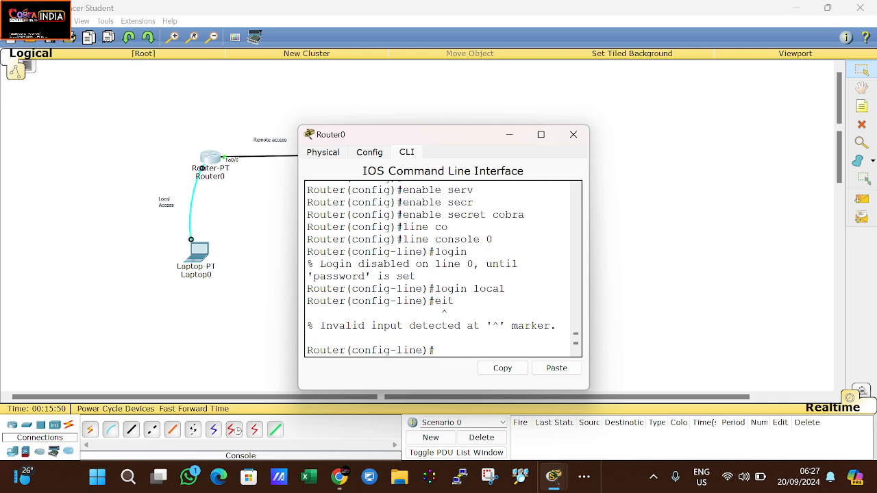
text(exit)
key(Return)
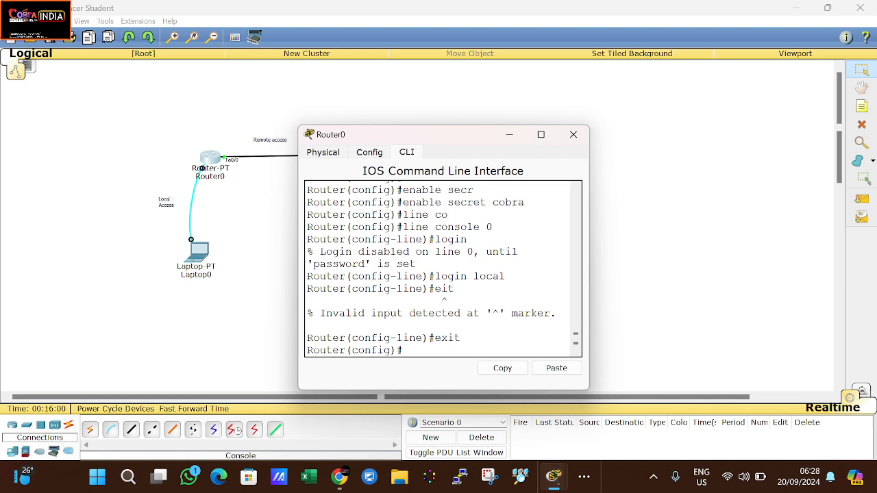
Step: Configure line vty 0 4 with login local
text(line vty)
text(0 4)
key(Return)
text(l)
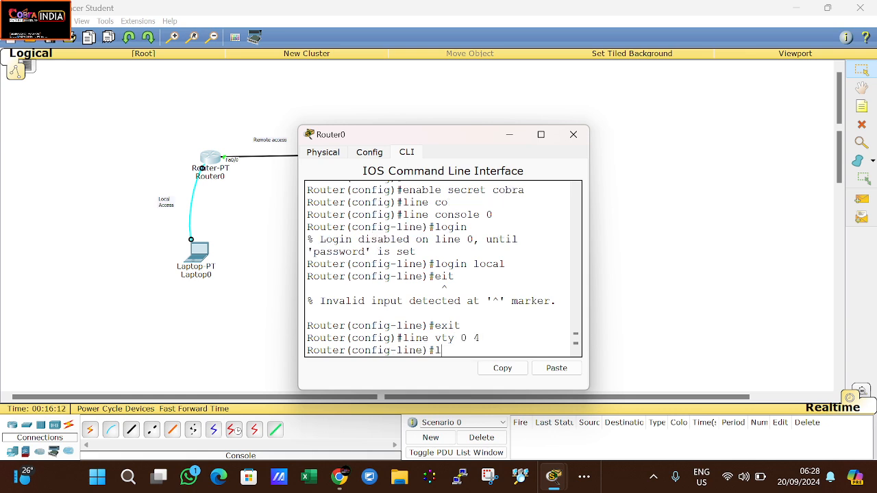
text(ogin local)
key(Return)
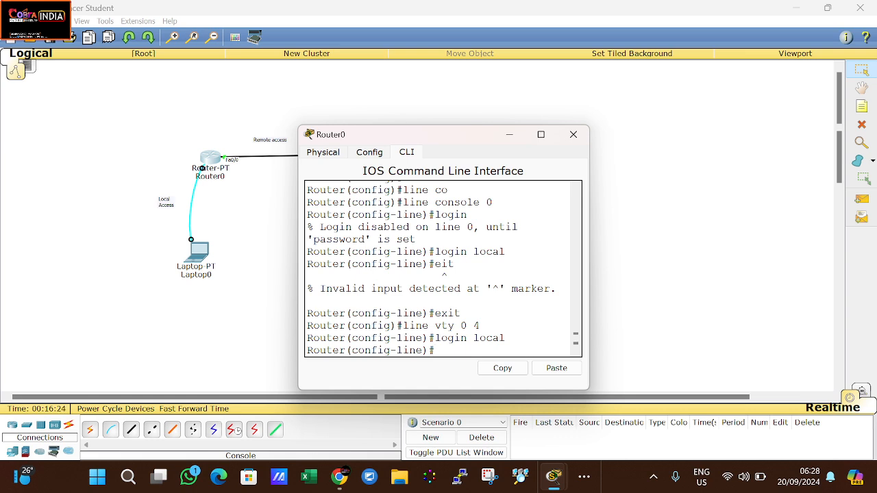
key(Return)
key(Return)
key(Return)
key(Return)
key(Return)
key(Return)
key(Return)
key(Return)
key(Return)
key(Return)
key(Return)
key(Return)
key(Return)
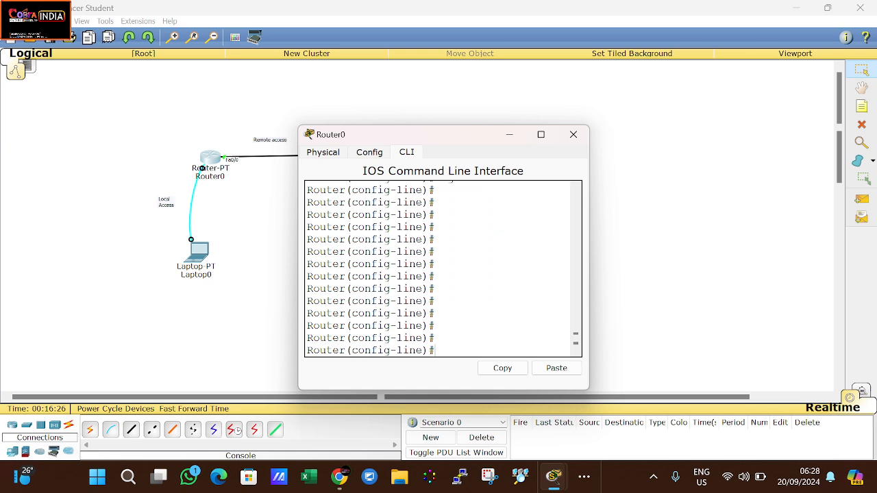
text(exit)
key(Return)
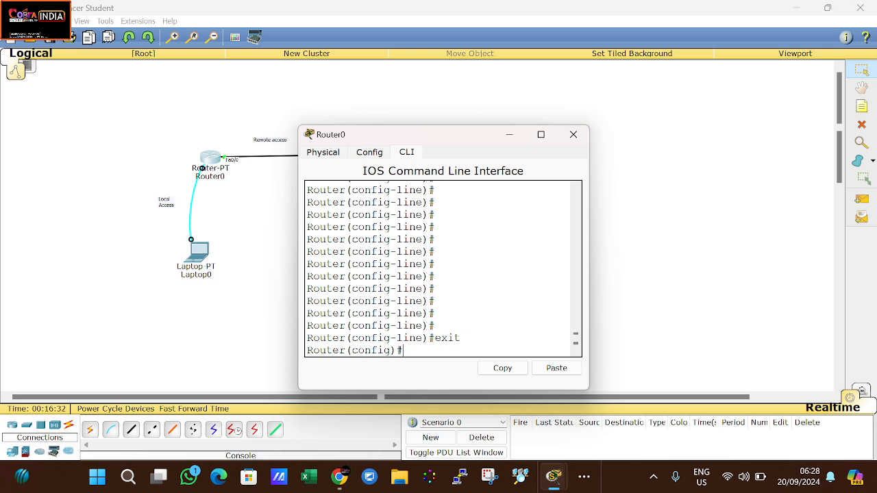
Step: Return to privileged mode and save the configuration with wr
key(ctrl+z)
text(wr)
key(Return)
key(Return)
key(Return)
key(Return)
Step: Log out, log back in with the local user's password, and enable using the enable secret
text(exit)
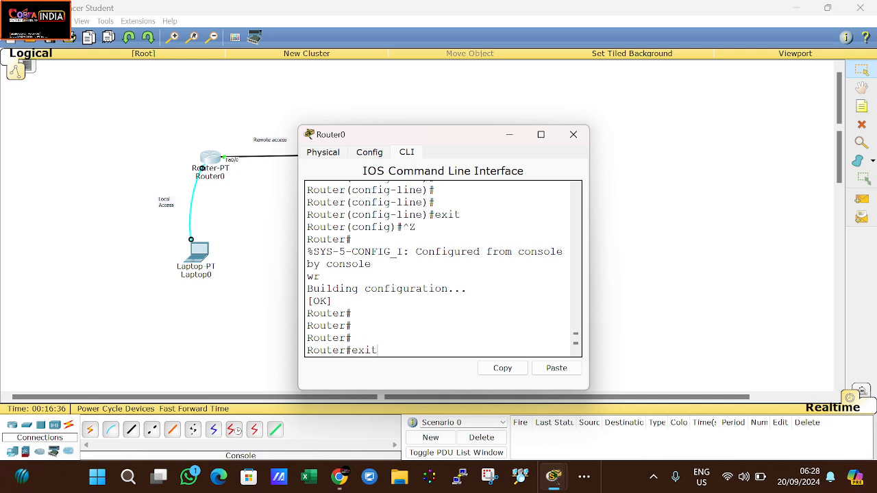
key(Return)
key(Return)
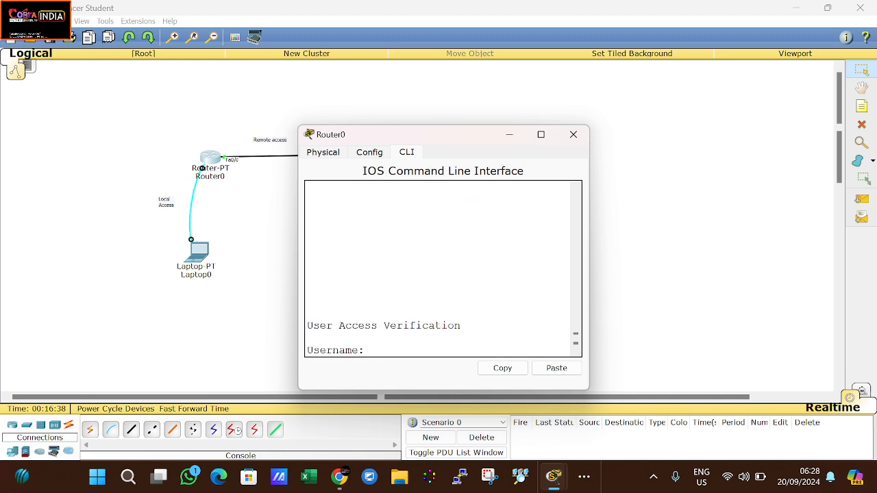
text(cobra)
key(Return)
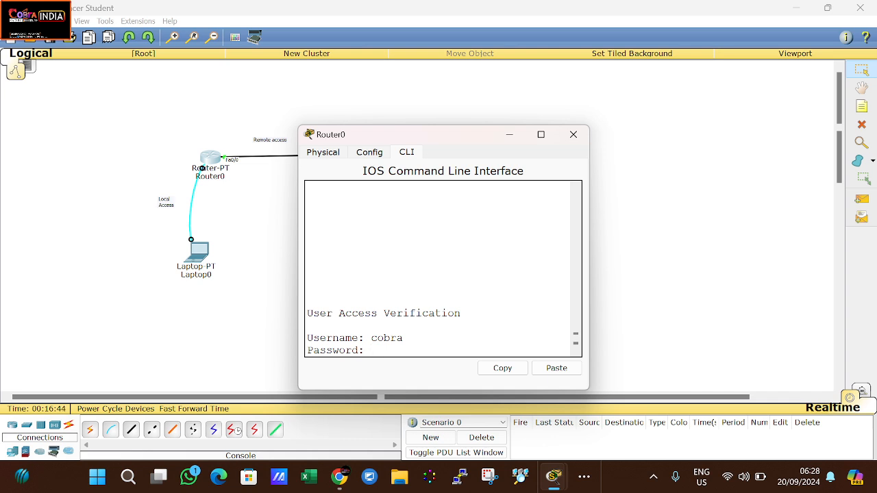
key(Return)
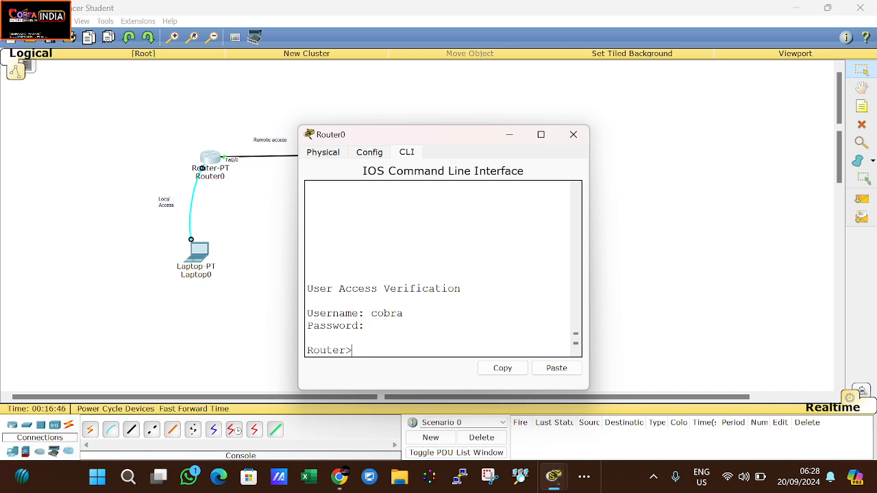
text(en)
key(Return)
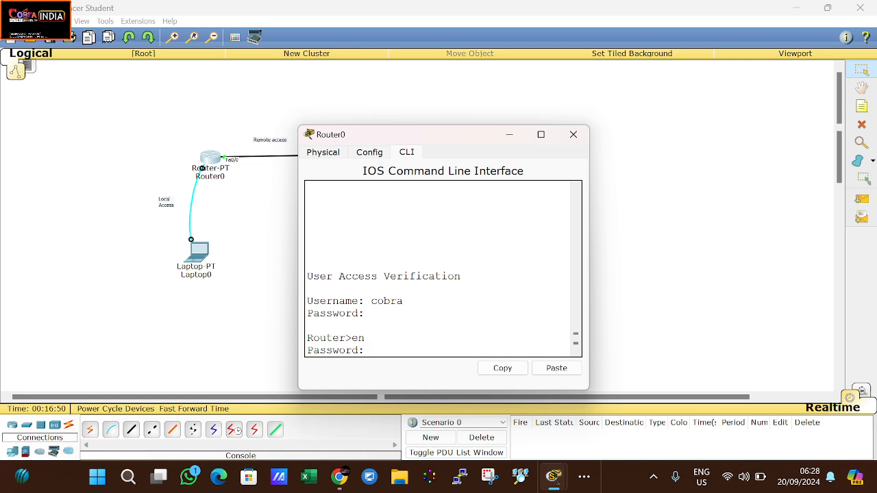
key(Return)
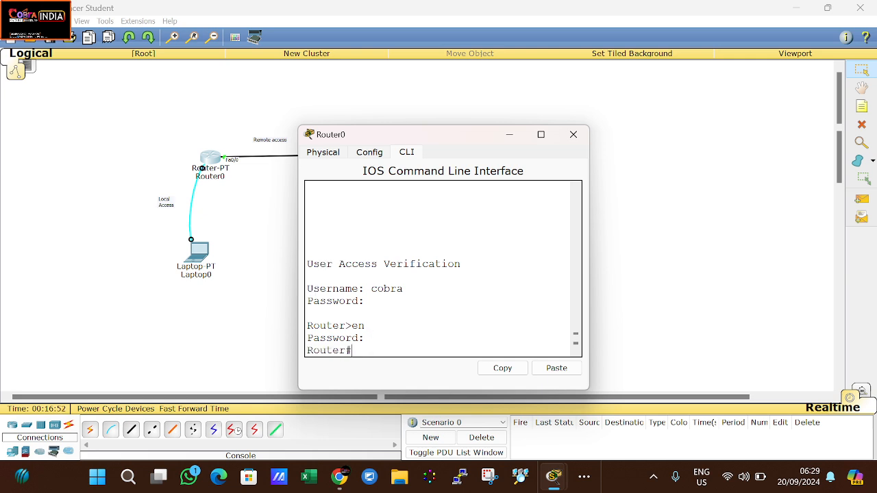
Step: Show the running-config and copy the enable secret 5 hash
text(show run)
key(Return)
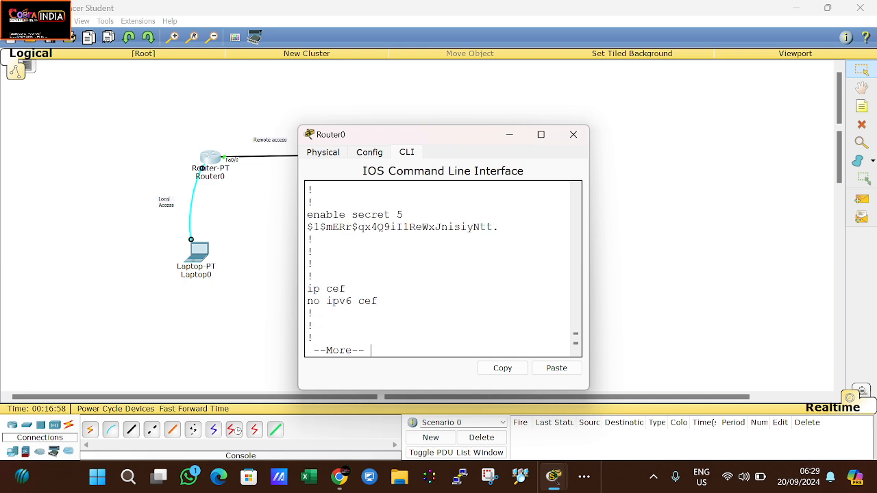
mouse_move(499, 227)
mouse_down()
mouse_move(364, 227)
mouse_move(397, 215)
mouse_move(314, 226)
mouse_move(499, 227)
mouse_up()
right_click(499, 229)
click(526, 237)
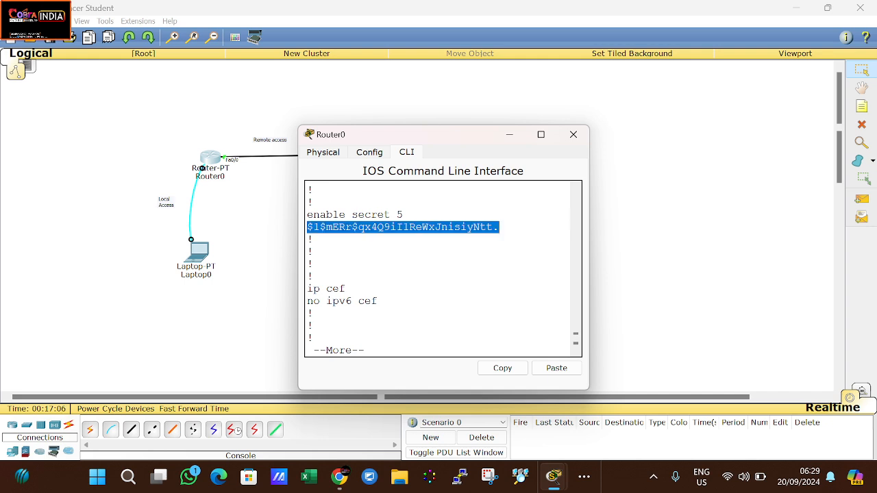
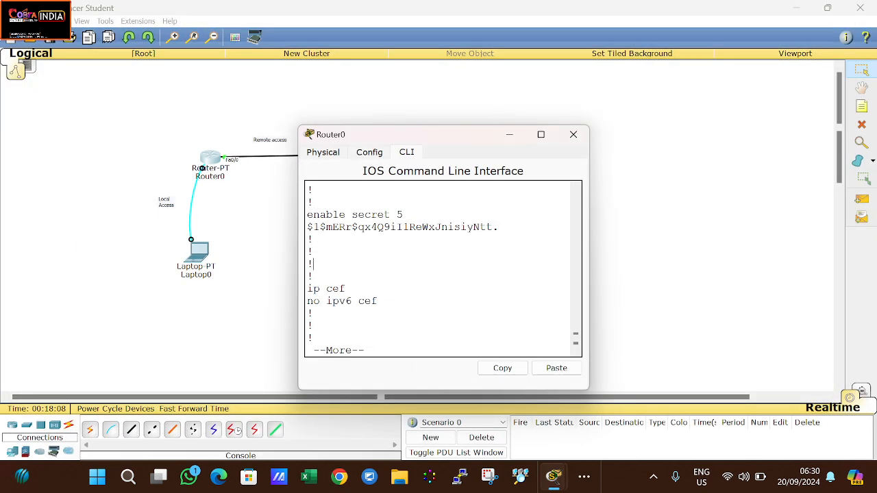
Step: Finish listing Router0's running-config with its type 5 hashed secrets, then close the Router0 window
key(Return)
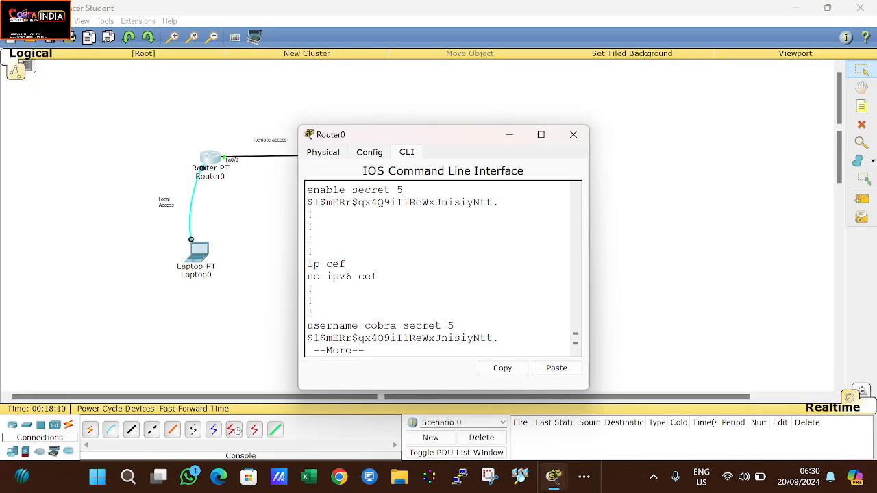
key(q)
key(Return)
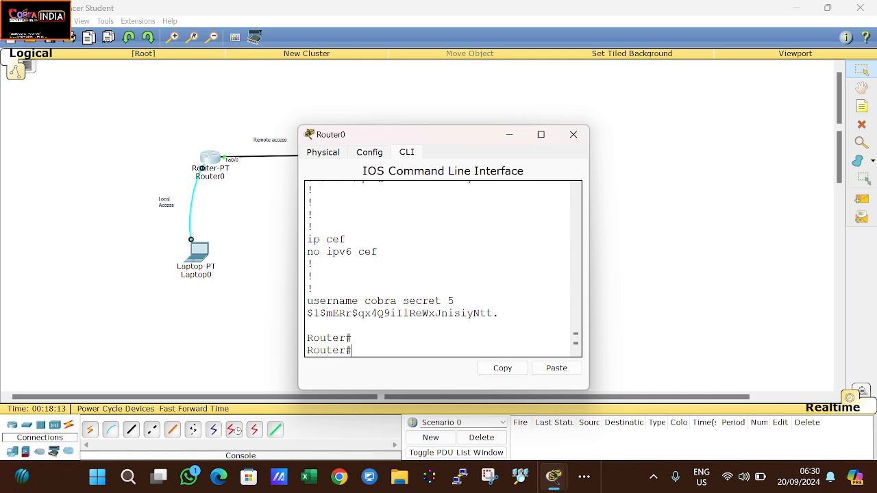
click(580, 137)
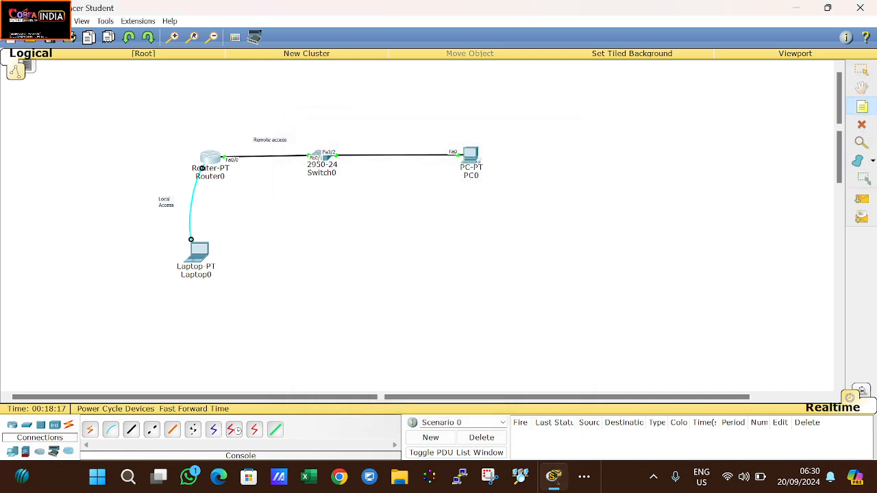
Step: Place a note right of PC0: 'Password - COmbination of - Uppercase, Lowercase, Special char, and number'
click(520, 154)
text(Paa)
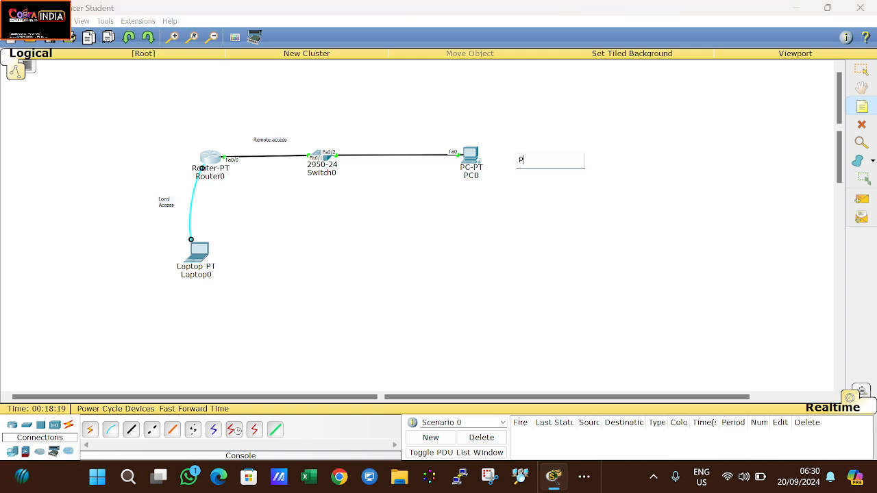
key(BackSpace)
text(ss)
text(ord)
key(BackSpace)
key(BackSpace)
text(wor)
text(d -)
text( COmb)
text(ina)
text(tion of)
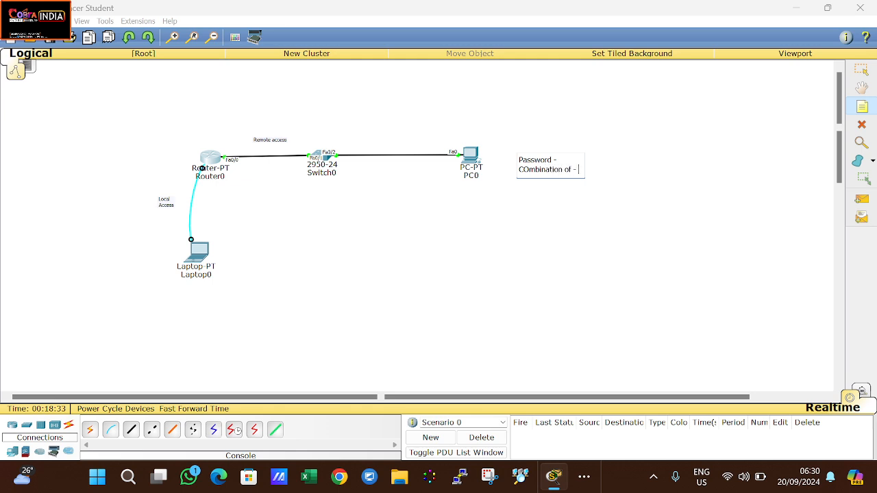
text( - Upper)
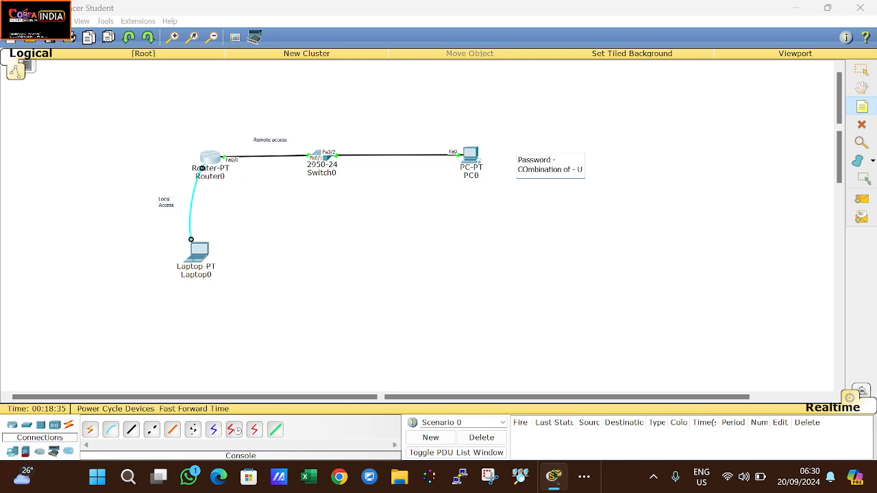
text(case, Lower)
key(Return)
key(BackSpace)
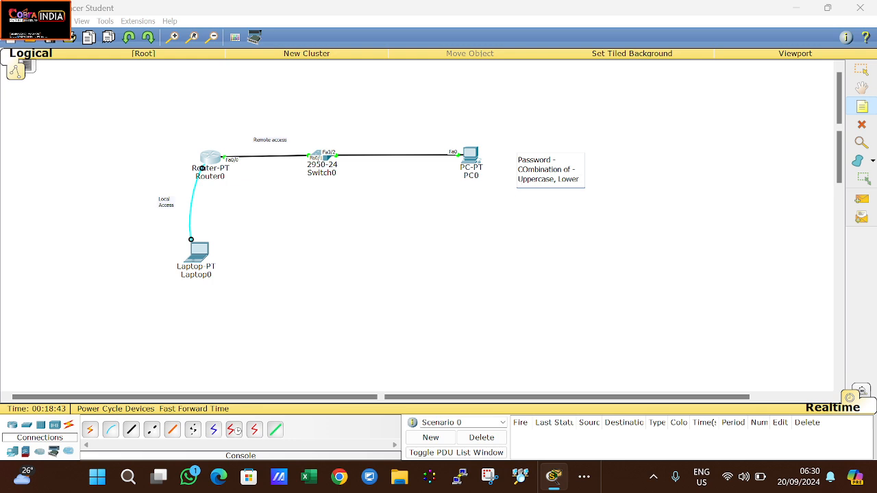
text(case, Special)
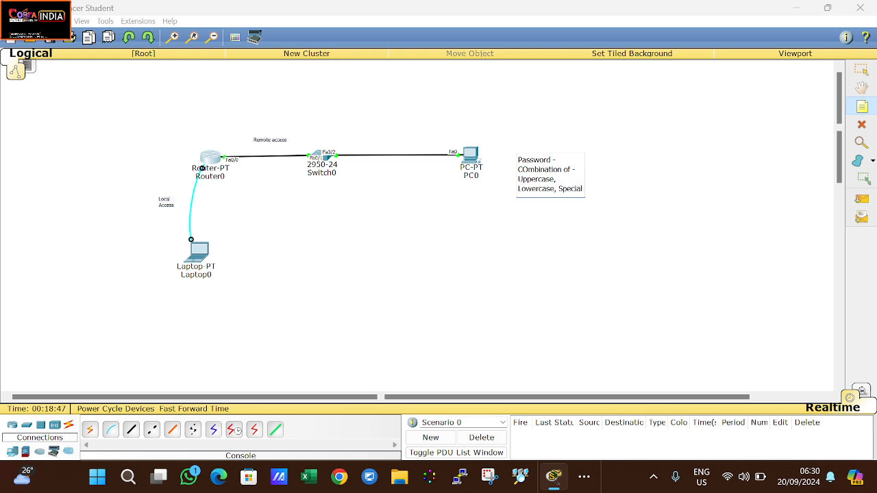
text( cahr, and number)
key(Return)
key(Return)
key(Return)
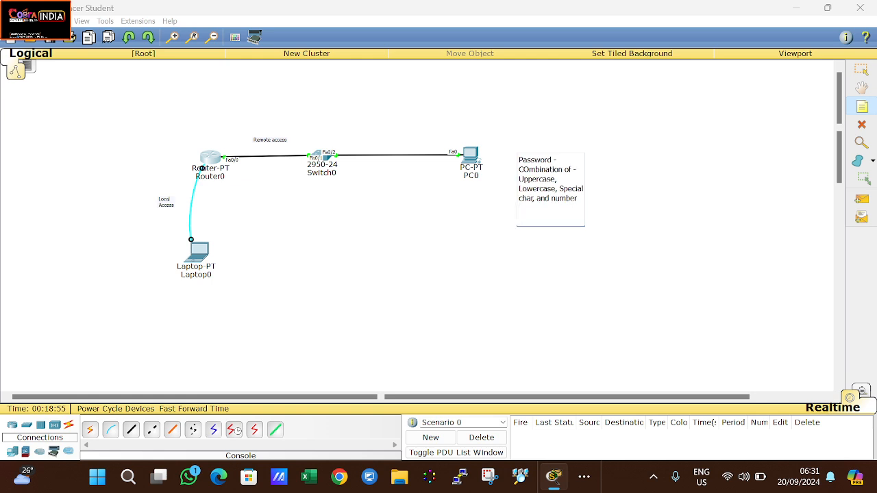
Step: Add 'No - Words, familyname, dateofbirth, mobile number' to the note and select text to review it
text(No - Words,)
text(famil)
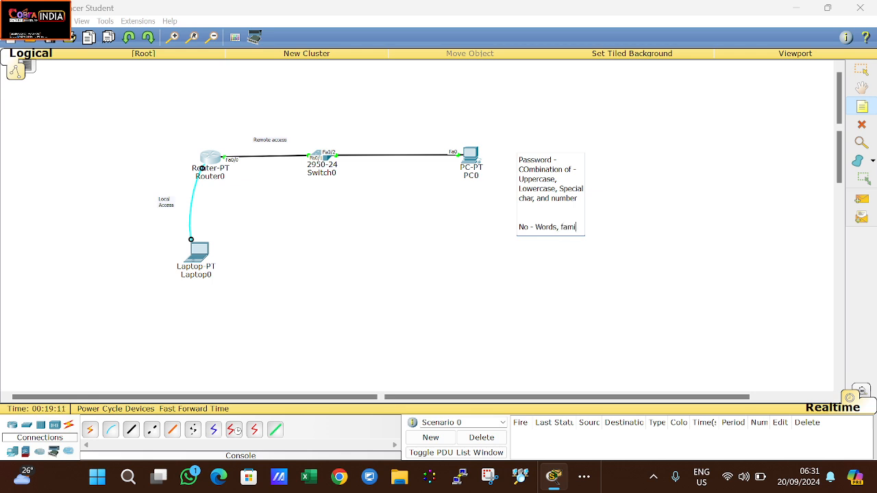
text(yname, dat)
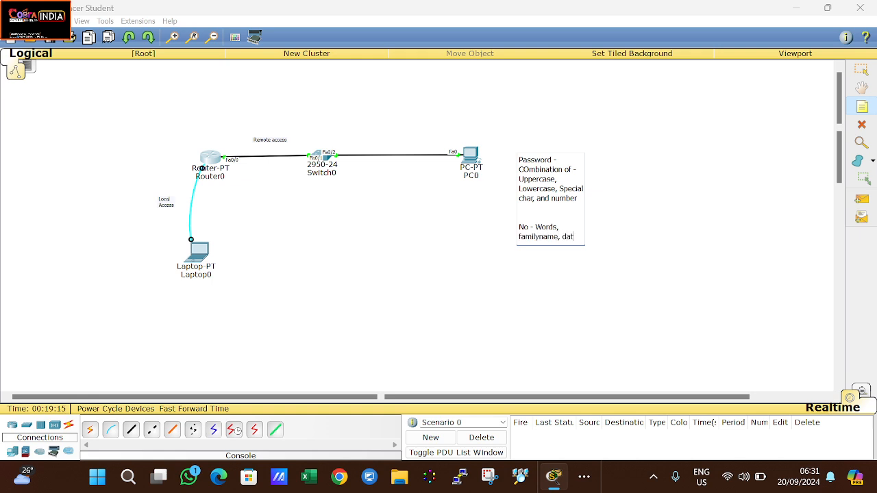
text(eofbirth)
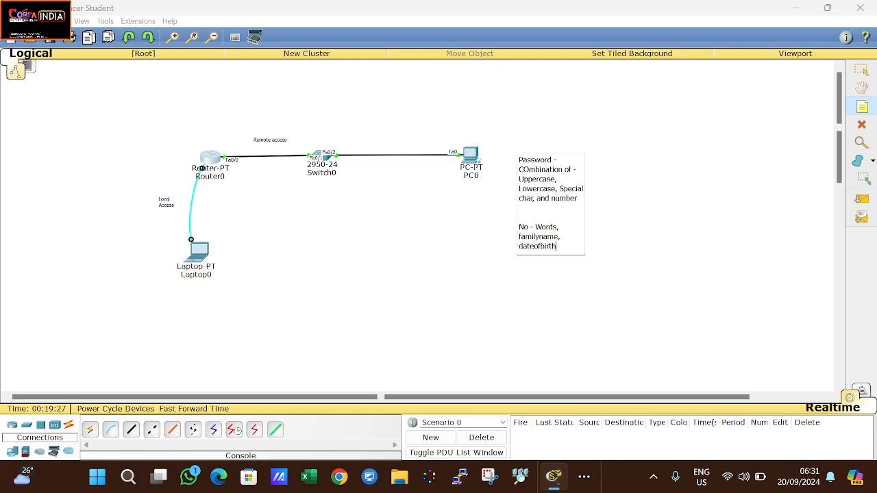
text(mobile number)
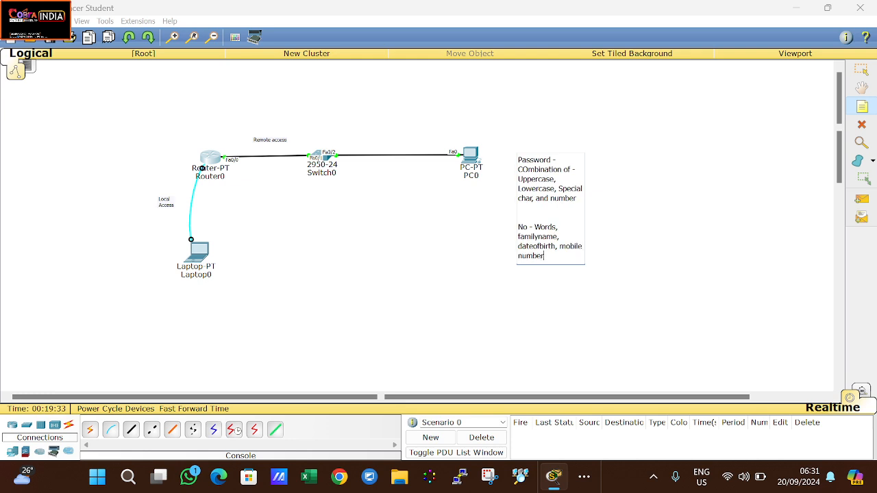
drag(545, 256, 518, 228)
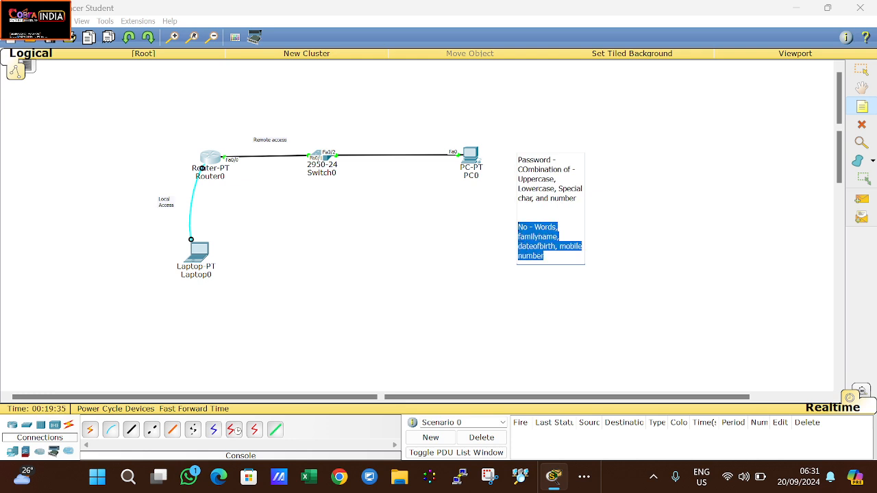
click(545, 255)
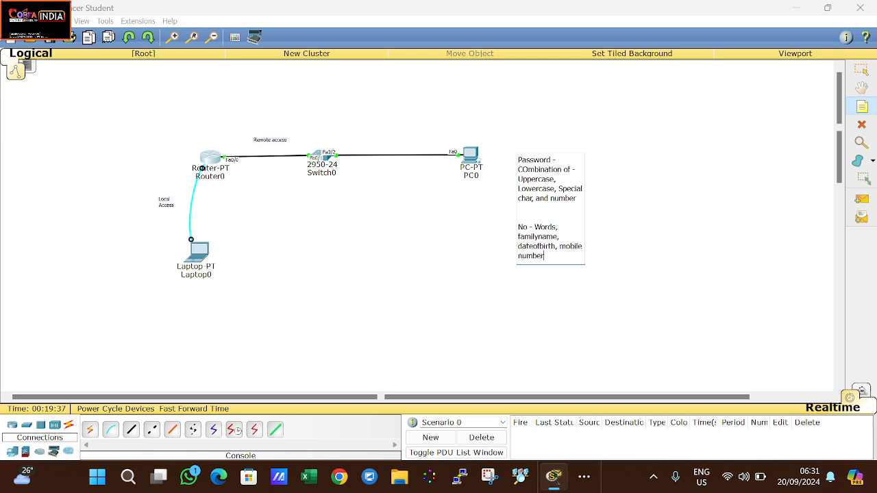
drag(577, 198, 519, 170)
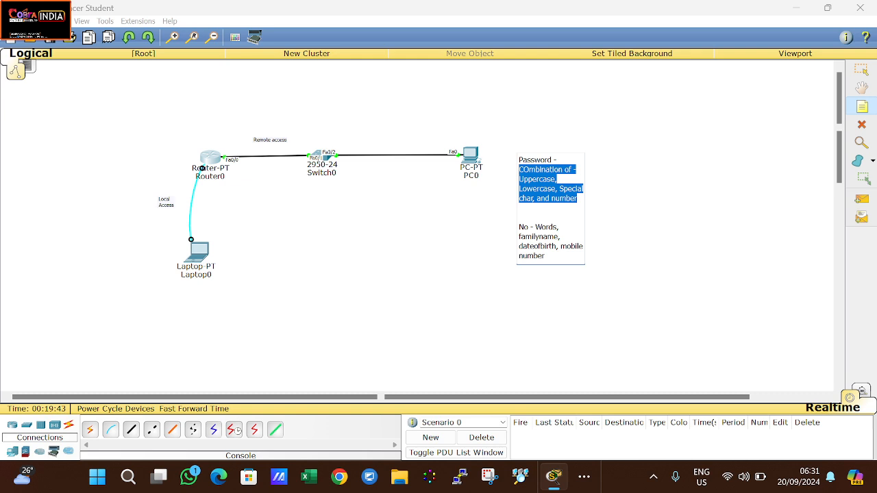
Step: Commit the password note and add a note below reading 'Minimum password - 13'
click(632, 225)
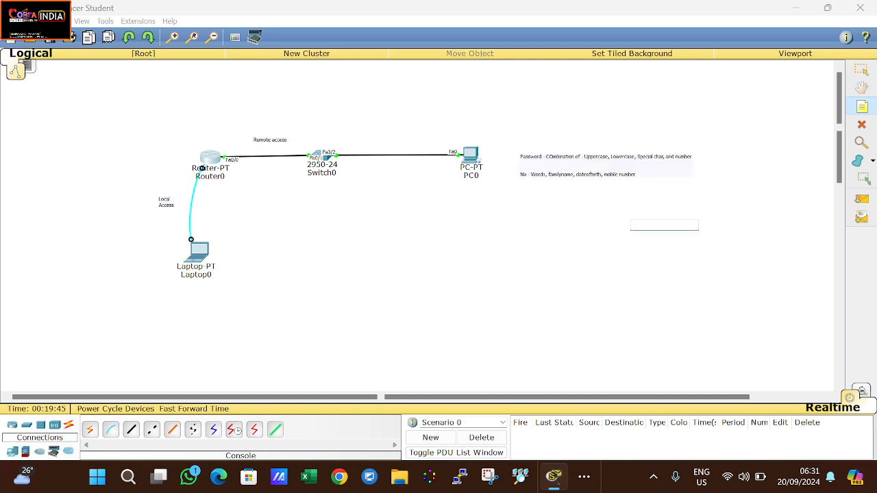
click(641, 166)
click(517, 193)
text(Minimum pa)
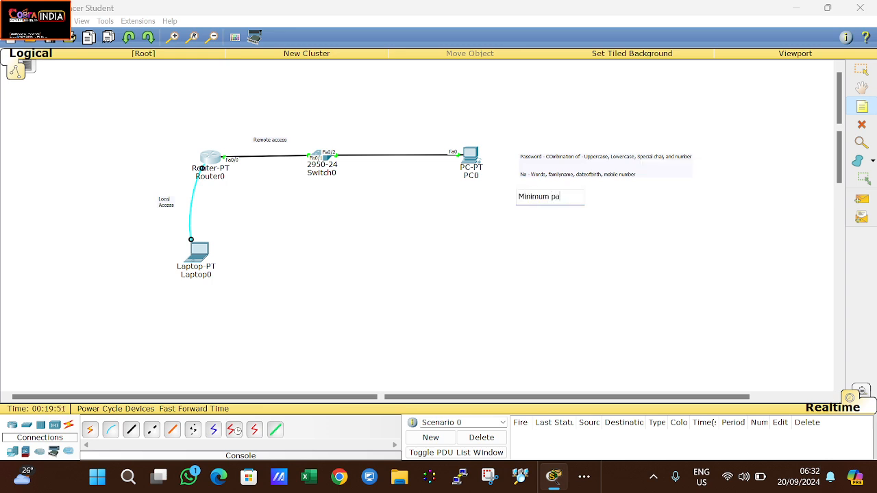
text(ssword leanth )
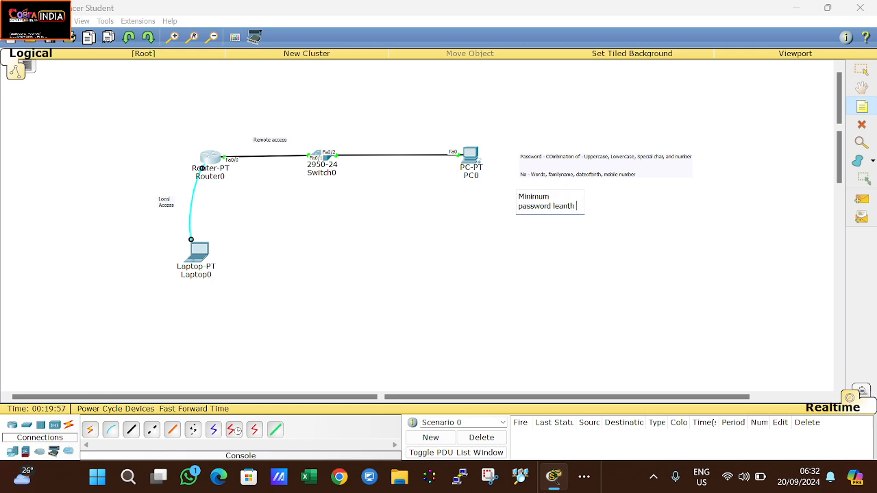
text(-)
key(BackSpace)
key(BackSpace)
key(BackSpace)
key(BackSpace)
key(BackSpace)
key(BackSpace)
text(13ch)
key(BackSpace)
key(BackSpace)
double_click(562, 205)
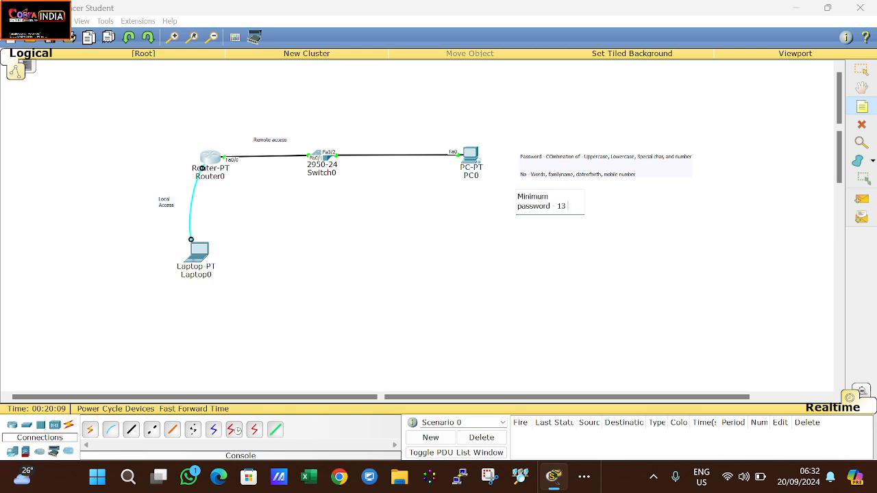
key(ctrl+shift+Left)
Step: Add a note under the length rule with a sample strong password mixing cases, symbols and digits
click(526, 239)
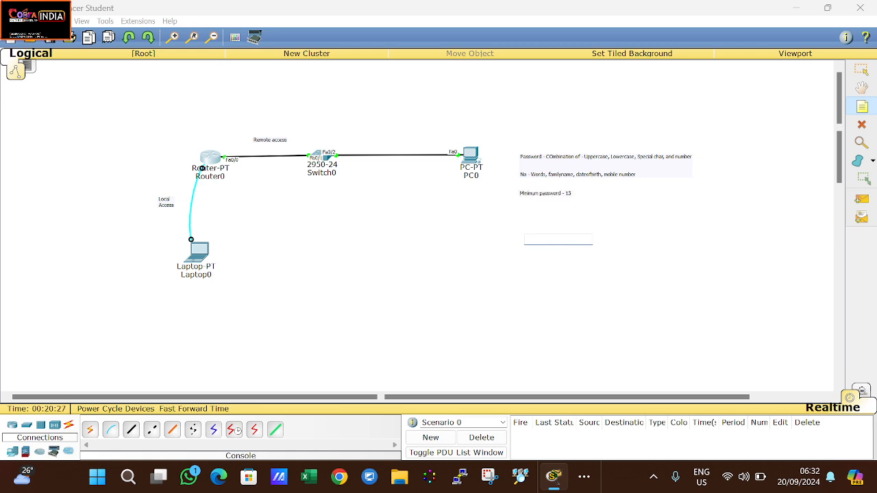
text(SHUT@$89)
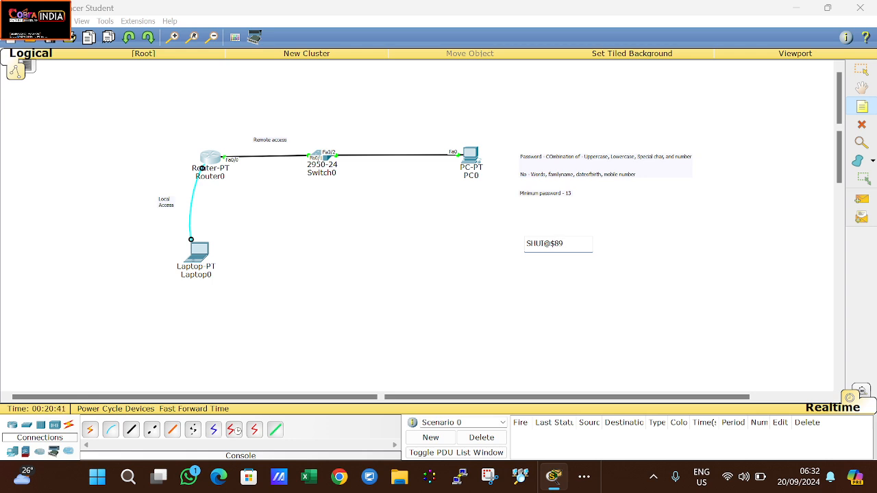
text(*)lOcT90)
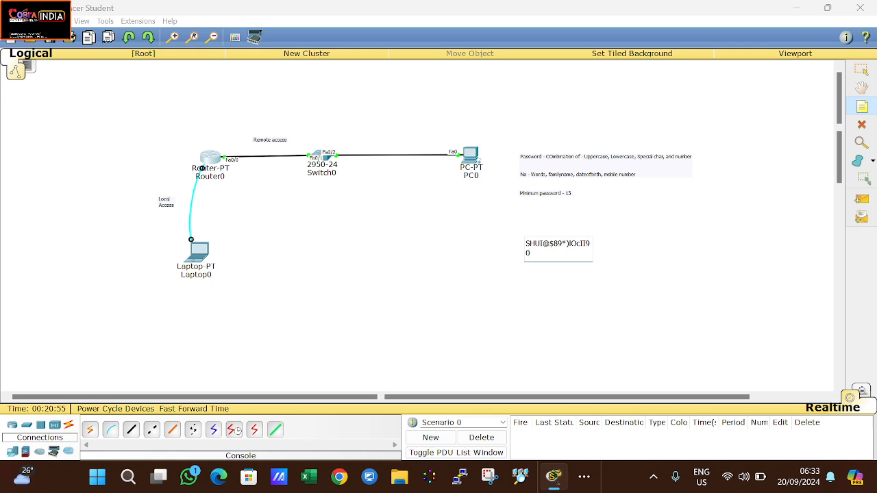
key(ctrl+a)
key(End)
key(shift+Up)
key(End)
key(ctrl+shift+Left)
key(End)
key(ctrl+a)
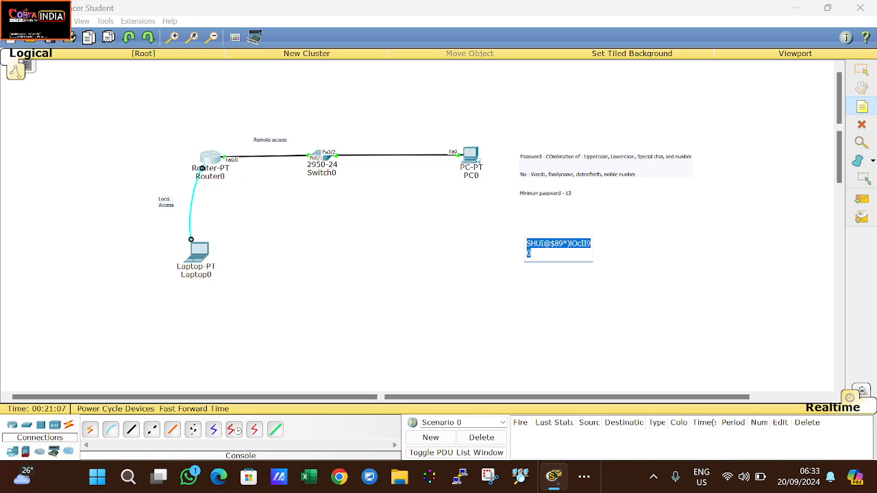
click(648, 259)
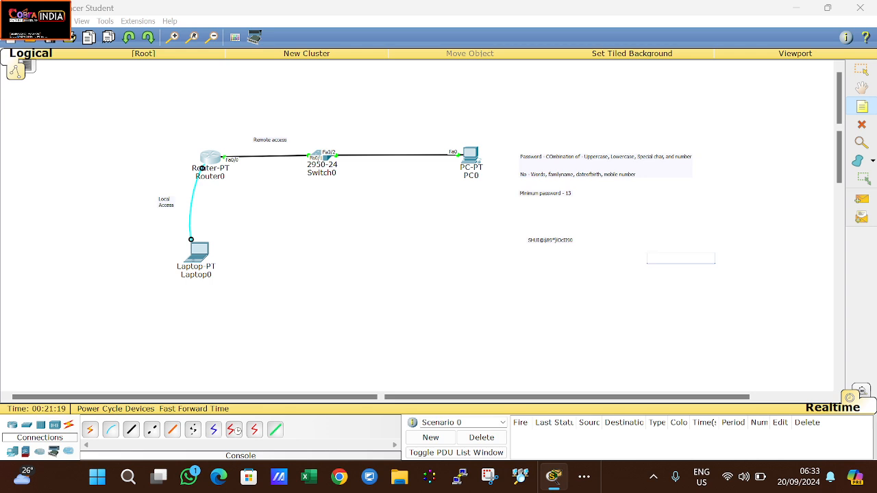
Step: Bring OBS Studio to the front from the taskbar's hidden apps
click(584, 477)
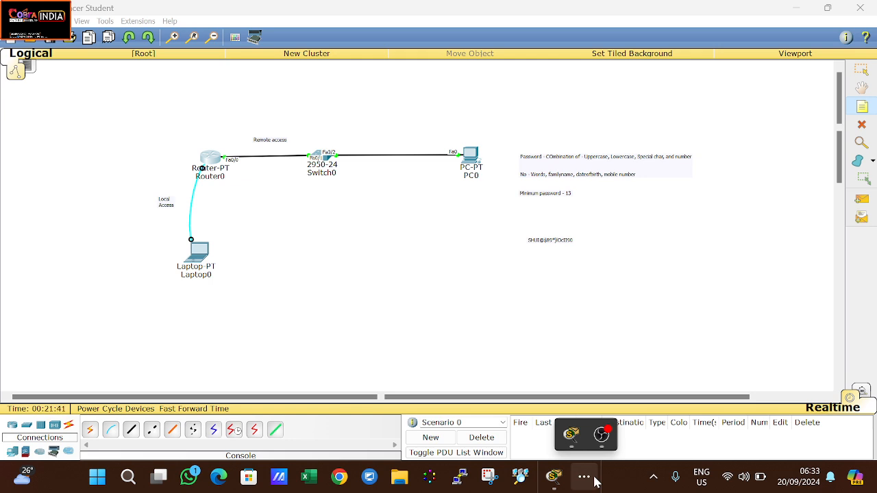
click(601, 435)
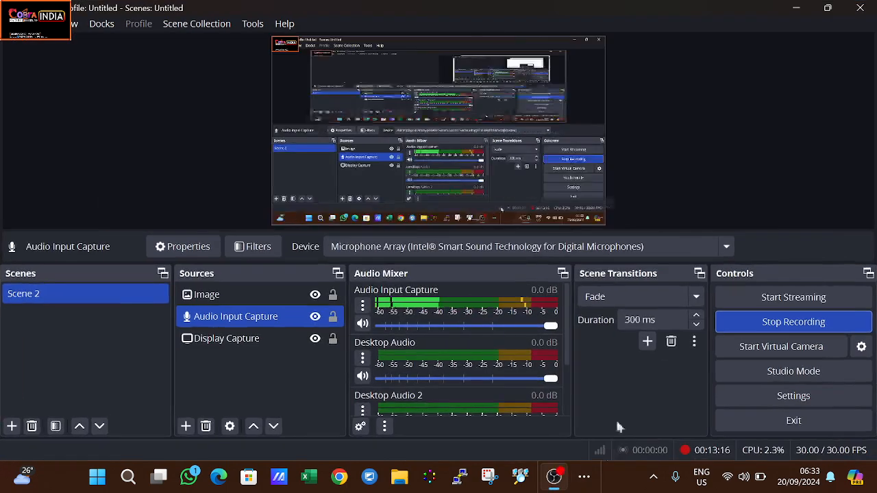